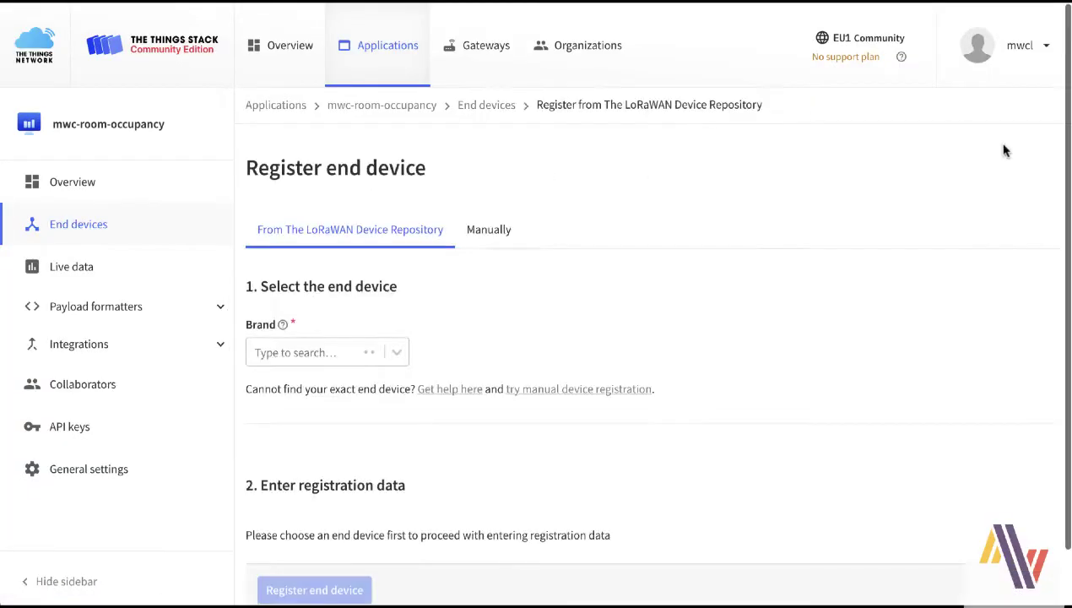
Set the device brand to Netvox Technology Co., Ltd by searching 'net'.
click(394, 354)
scroll(345, 448, down, 15)
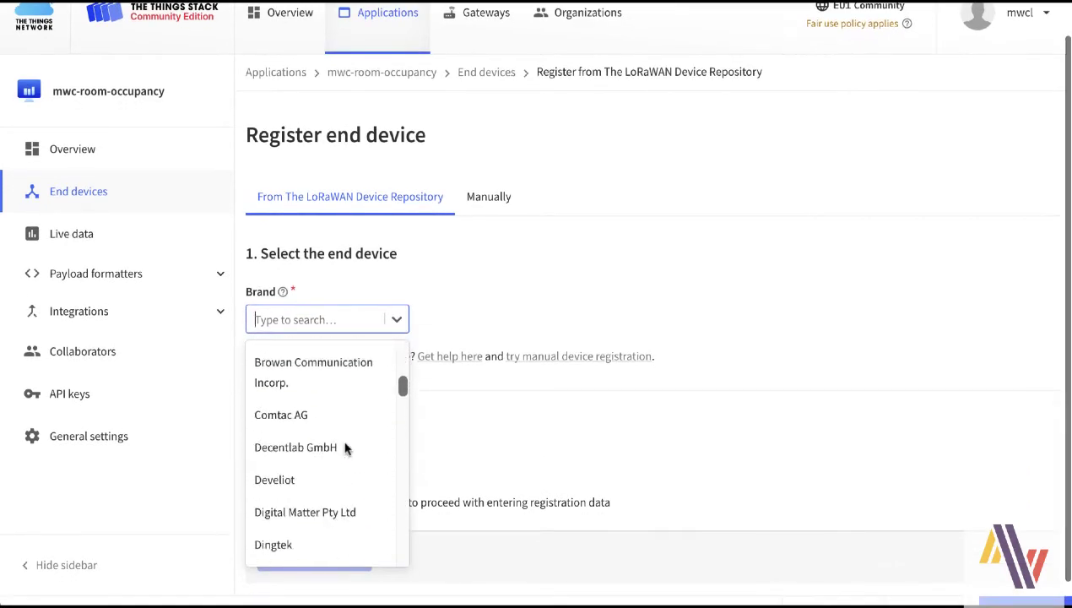
text(net)
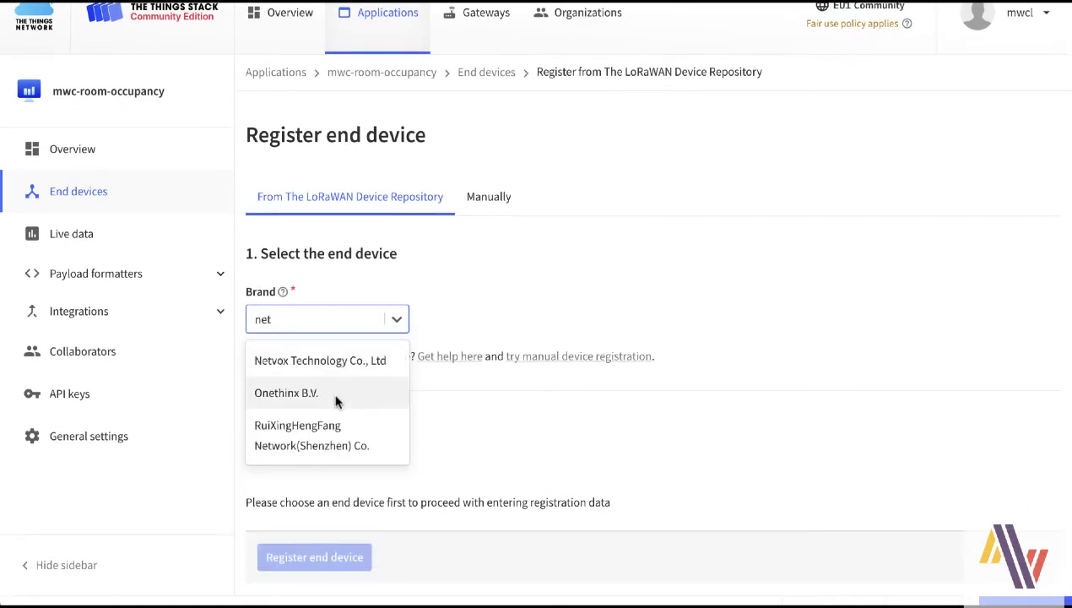
click(304, 363)
Browse the Netvox model list and close it without choosing a model.
click(567, 319)
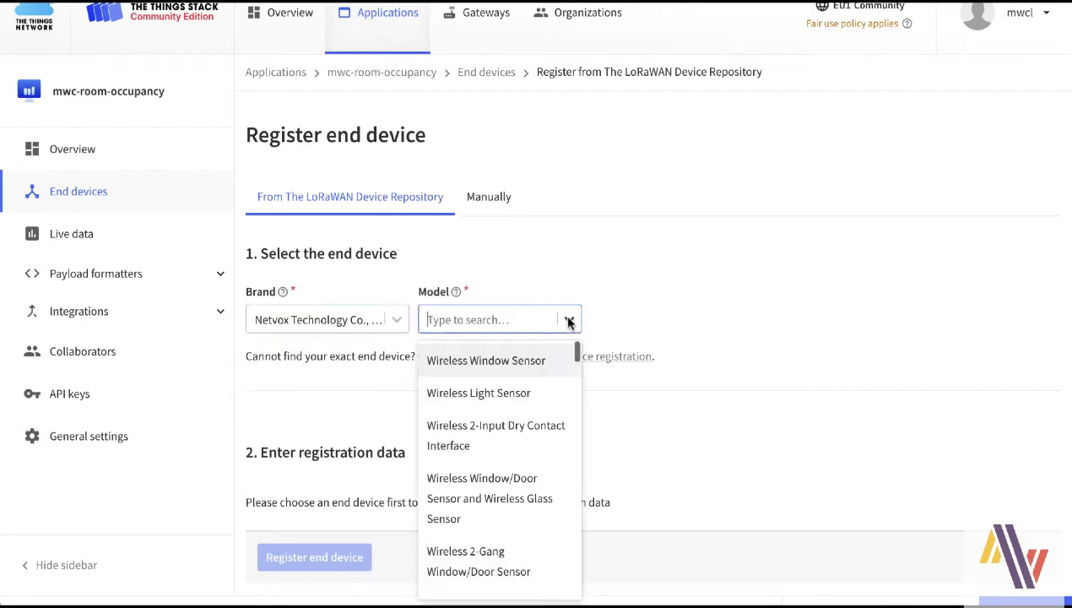
scroll(446, 390, down, 3)
scroll(447, 394, down, 3)
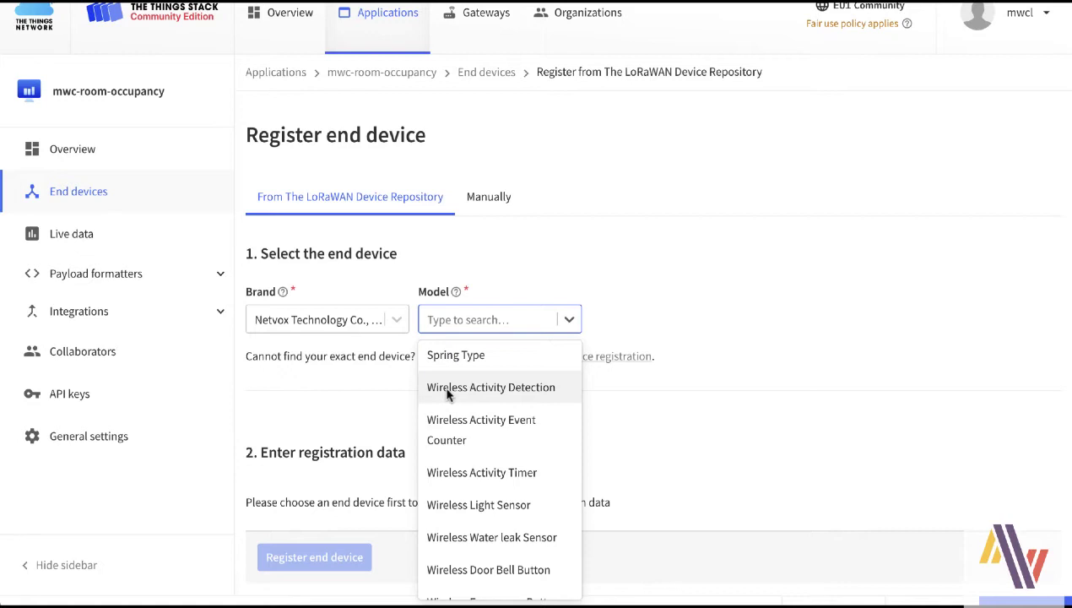
scroll(448, 395, down, 6)
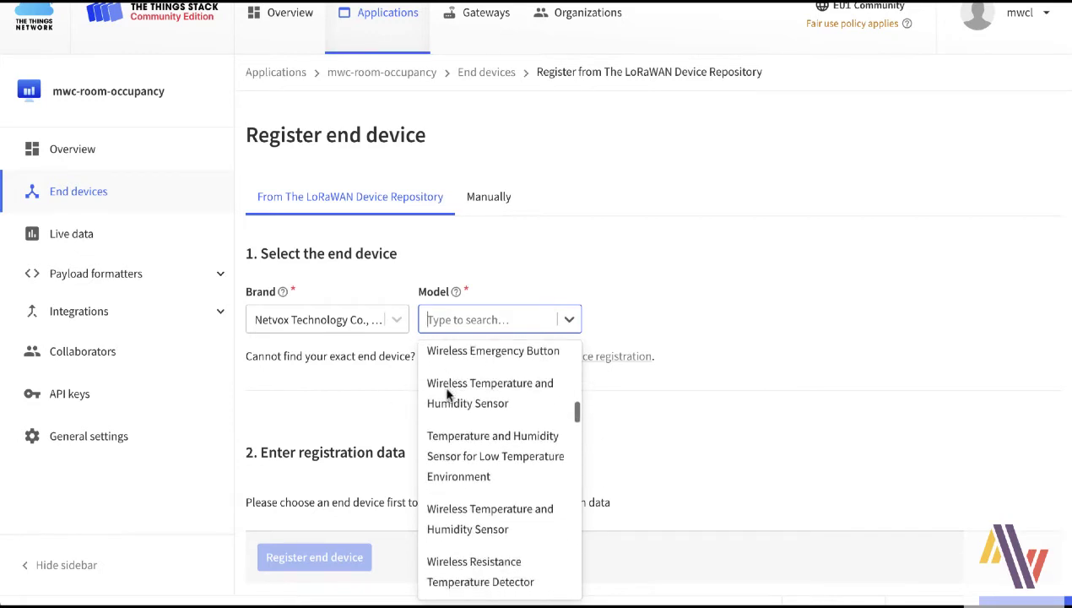
scroll(447, 395, down, 6)
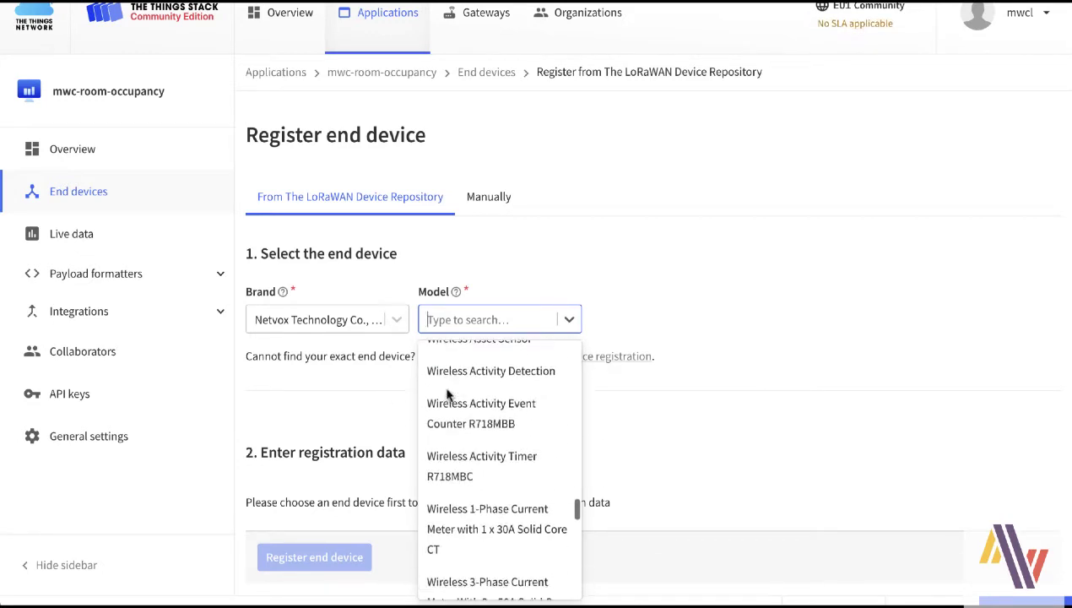
scroll(447, 394, down, 5)
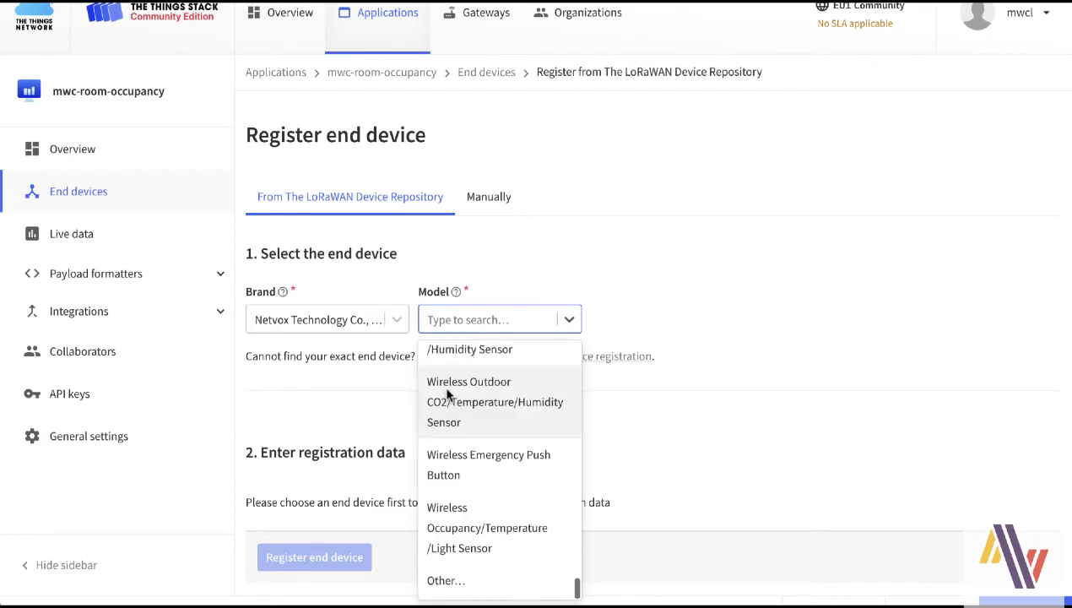
click(476, 251)
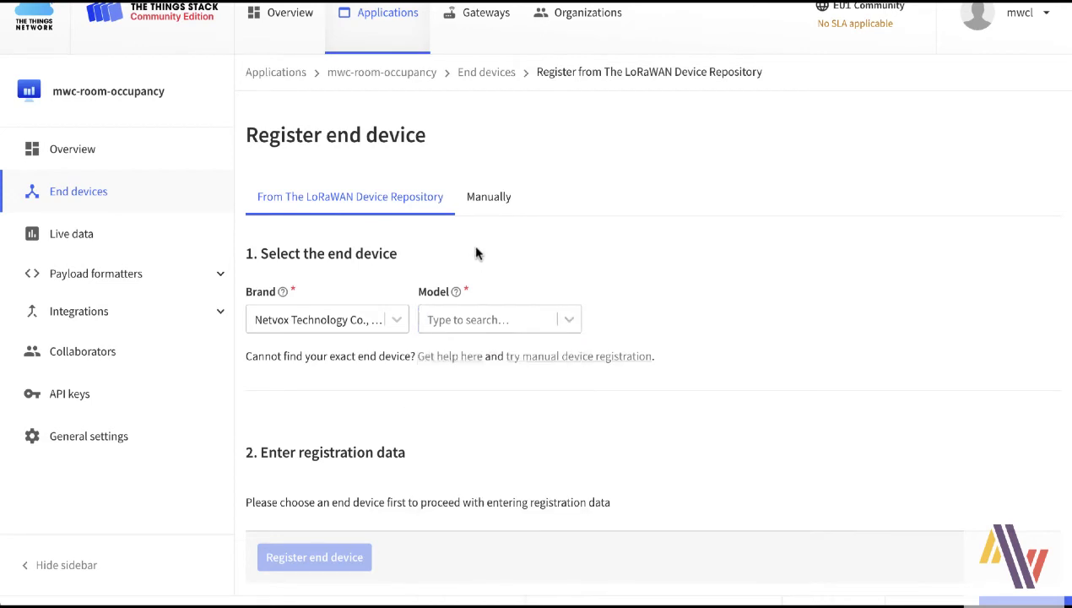
Register manually with the Europe 863-870 MHz plan, MAC V1.0.2 and PHY V1.0.2 REV B.
click(485, 199)
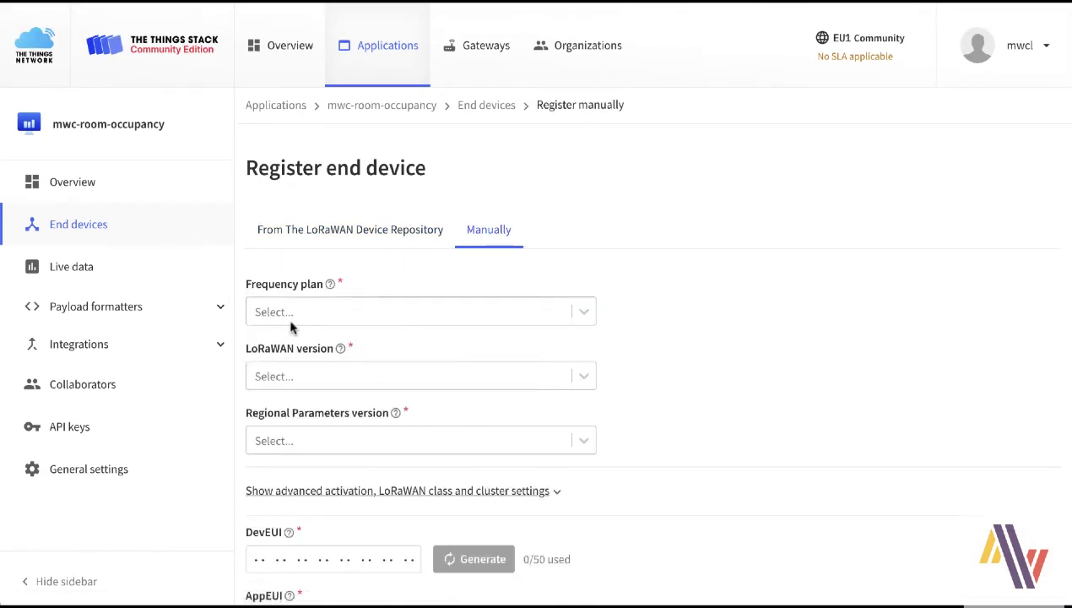
click(266, 317)
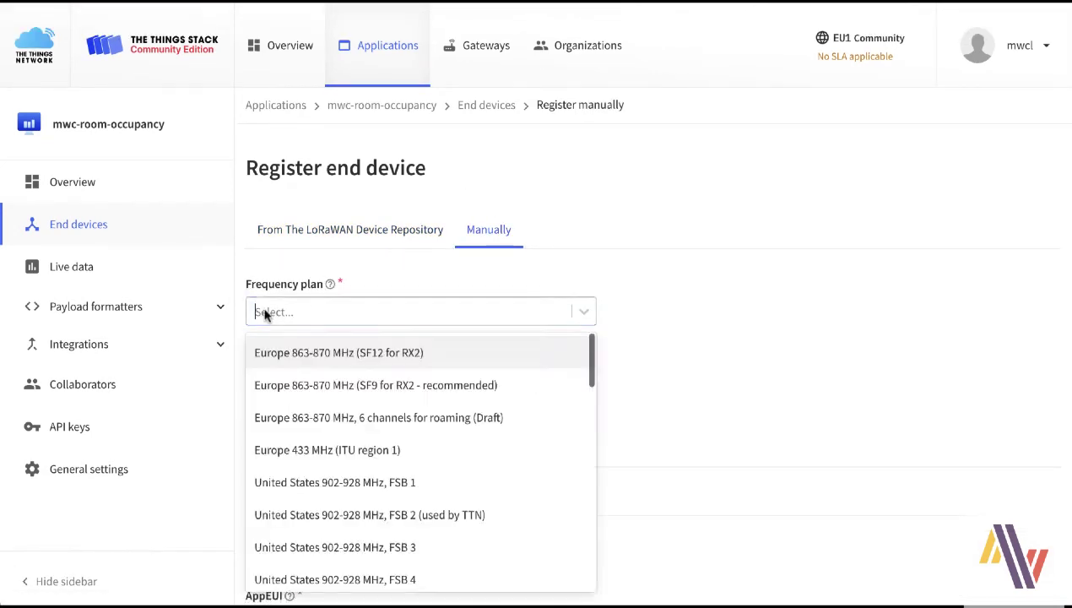
click(295, 388)
click(290, 378)
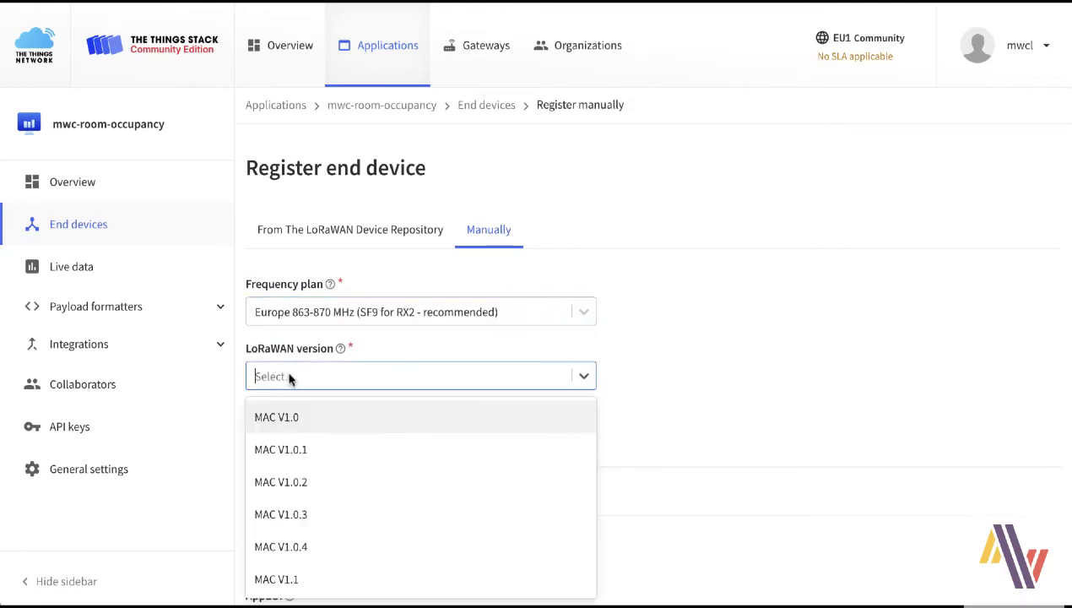
click(295, 483)
click(305, 443)
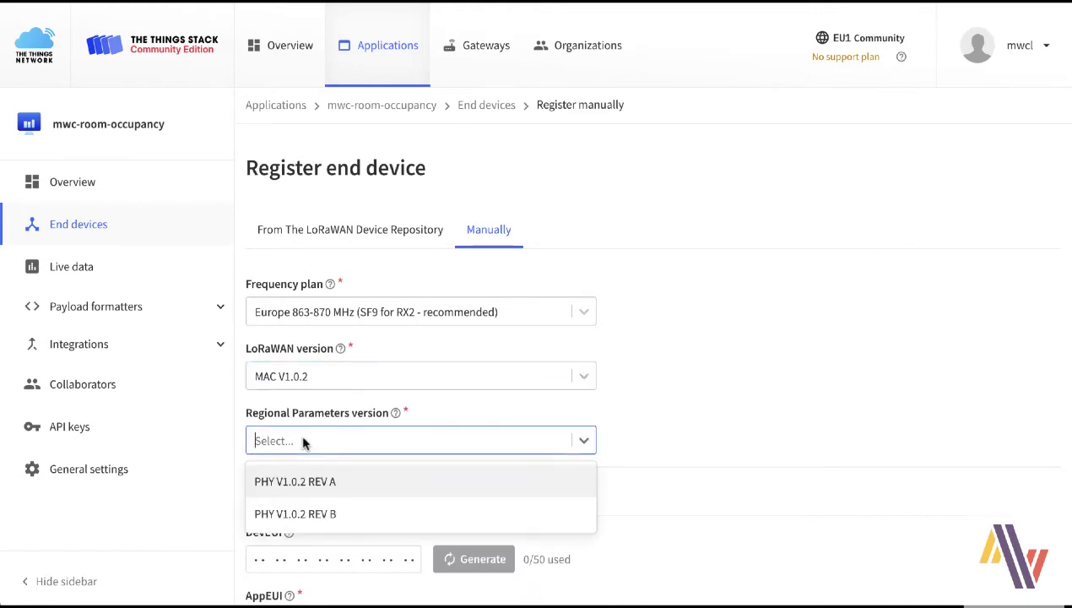
click(305, 508)
Paste the sensor's DevEUI, AppEUI and AppKey into their fields.
scroll(211, 435, down, 3)
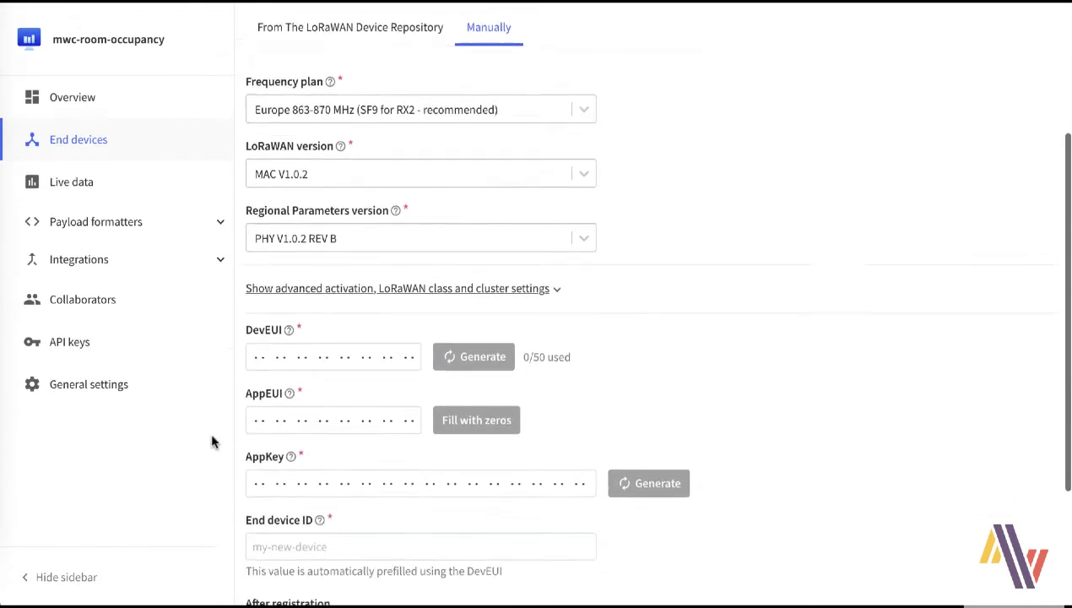
click(252, 289)
key(ctrl+v)
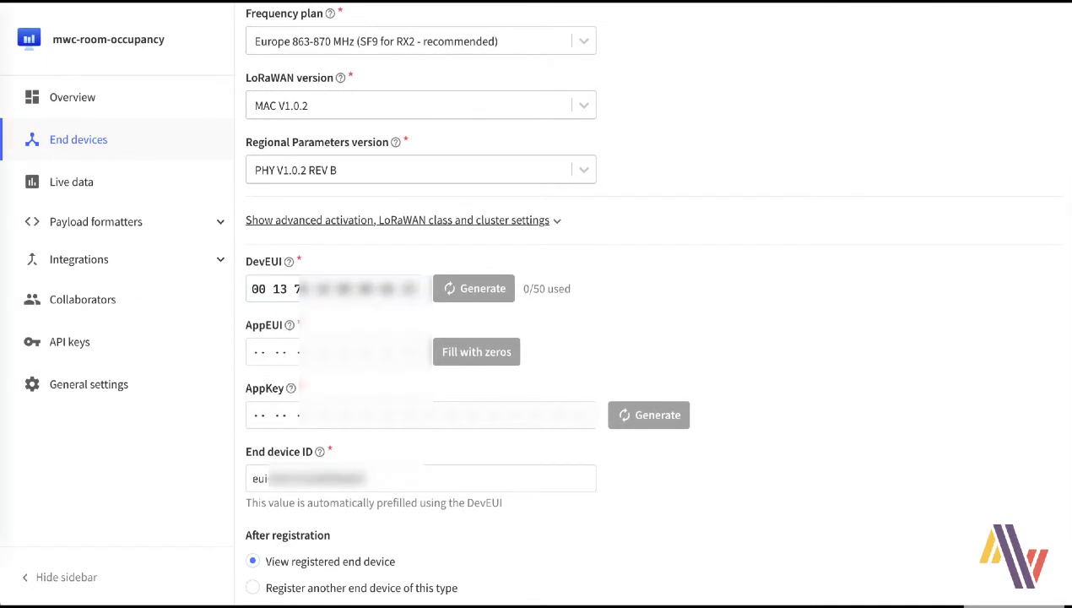
click(253, 355)
key(ctrl+v)
key(Tab)
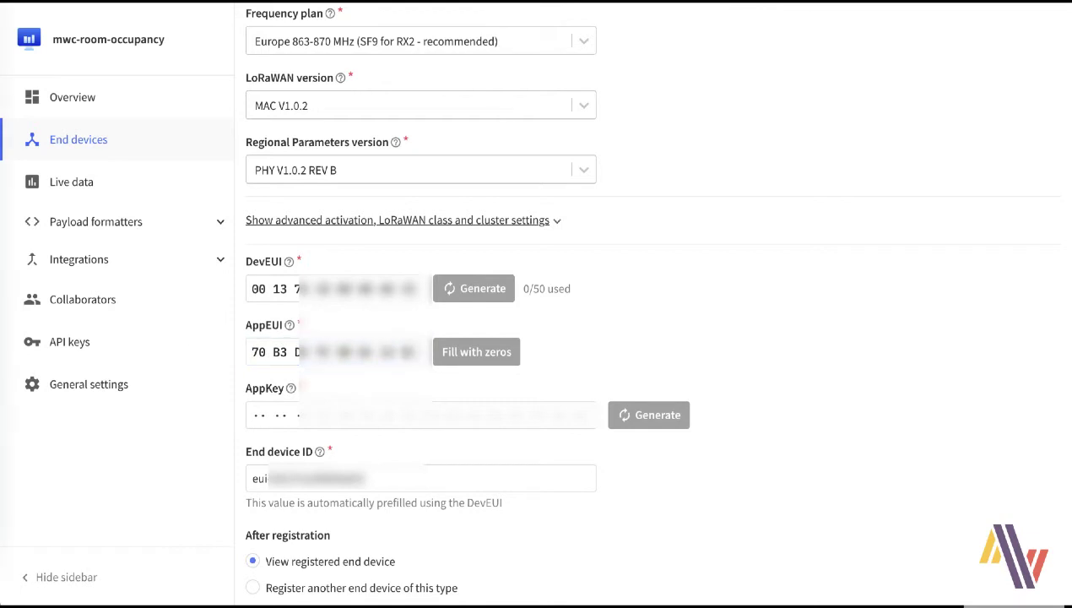
click(251, 414)
key(ctrl+v)
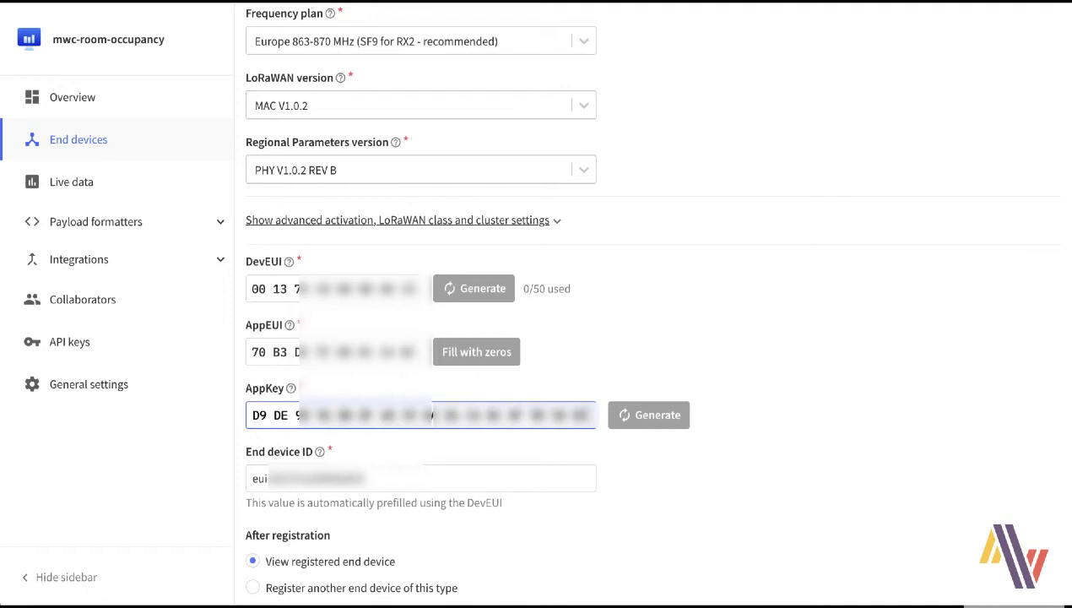
Replace the prefilled end device ID with mwc-netvox-rb11e-001.
click(252, 478)
key(ctrl+a)
text(mwc-)
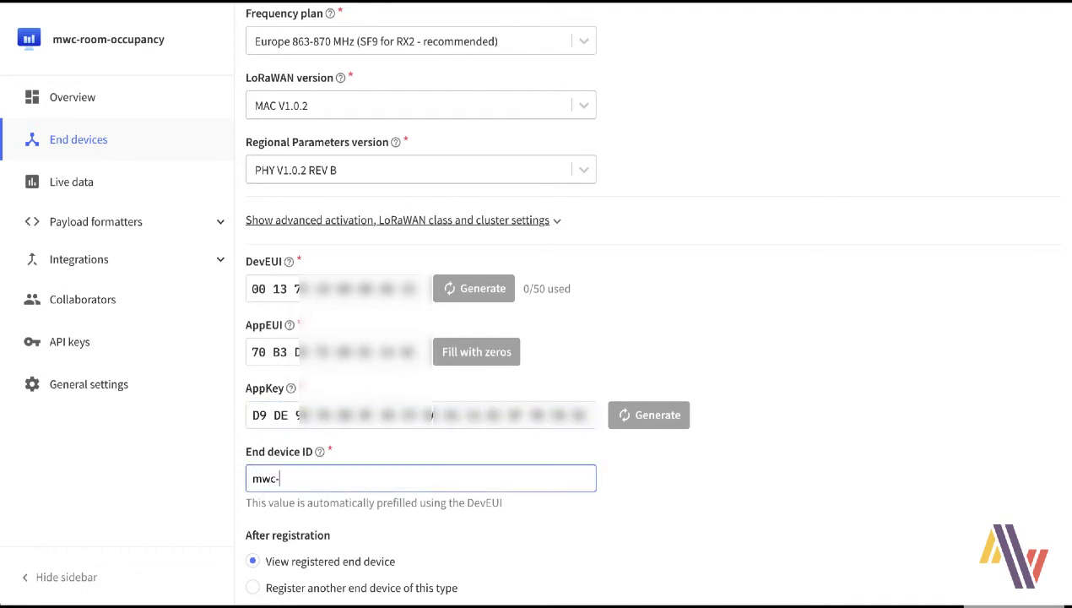
text(netvox-rb11e-001)
scroll(359, 443, down, 1)
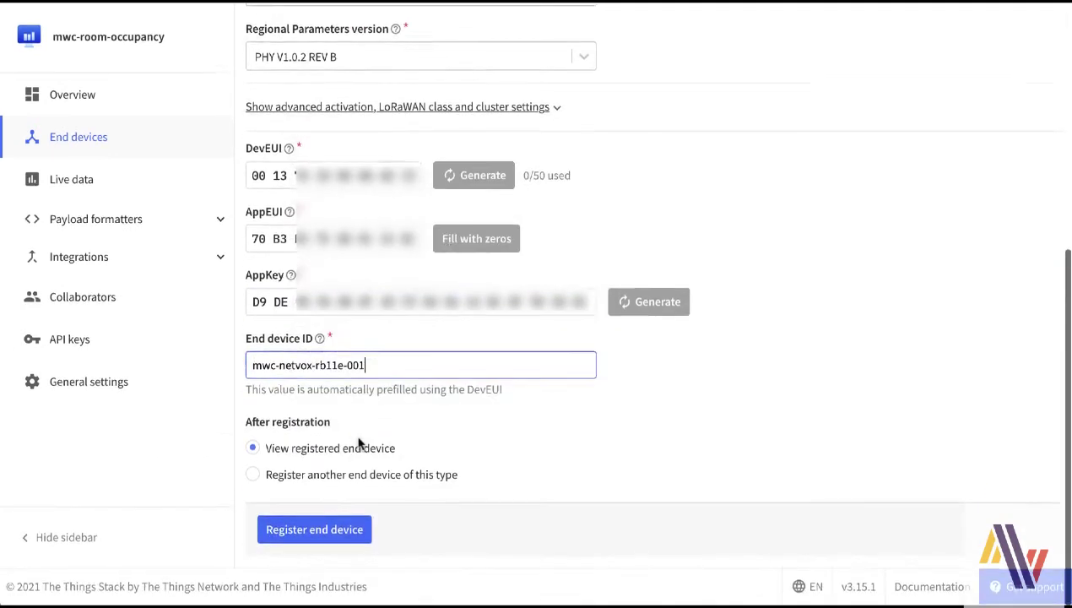
Register the end device mwc-netvox-rb11e-001 in The Things Stack.
click(336, 534)
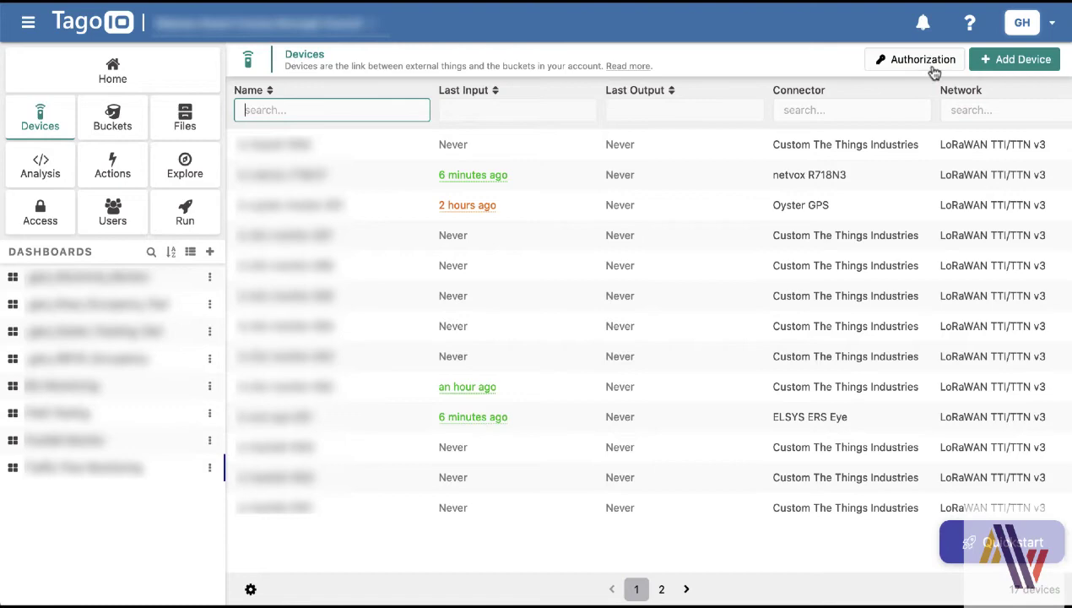
Start a new TagoIO device using the netvox RB11E connector on the TTI/TTN v3 network.
click(1011, 62)
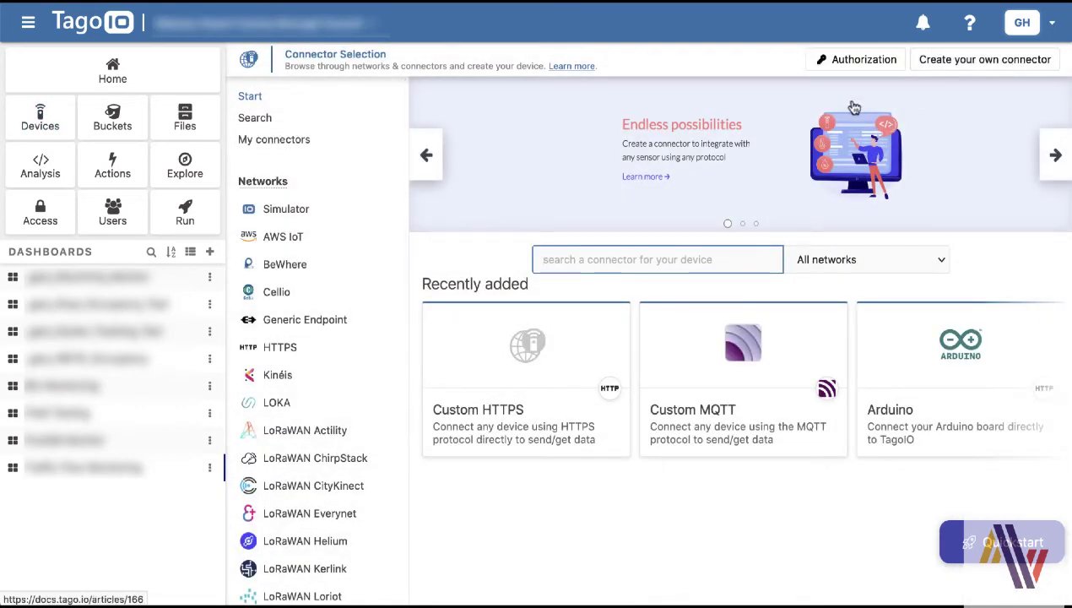
text(rb11)
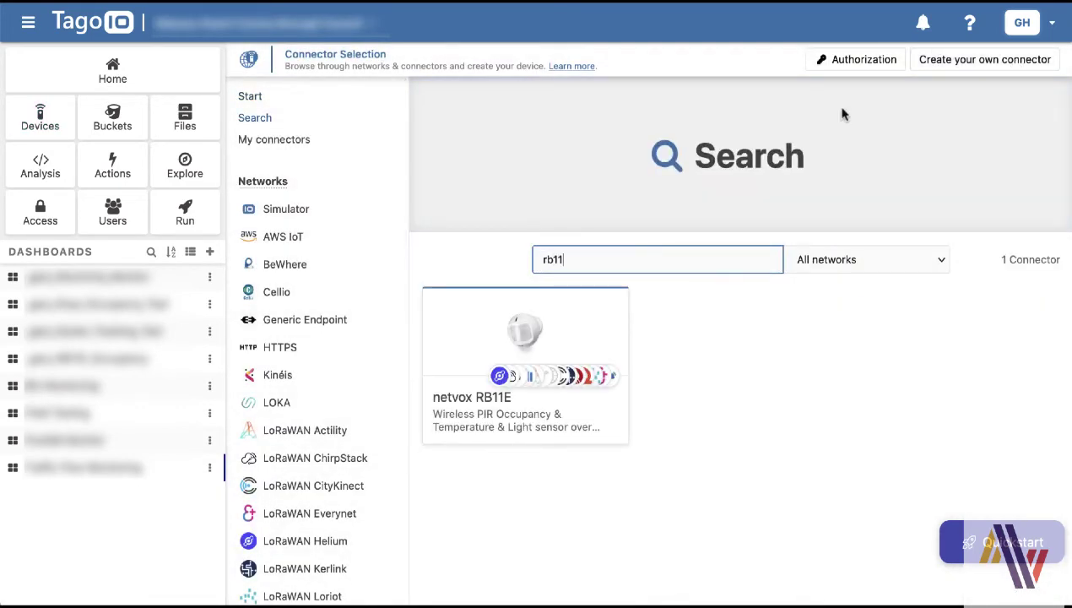
click(492, 353)
scroll(493, 372, down, 2)
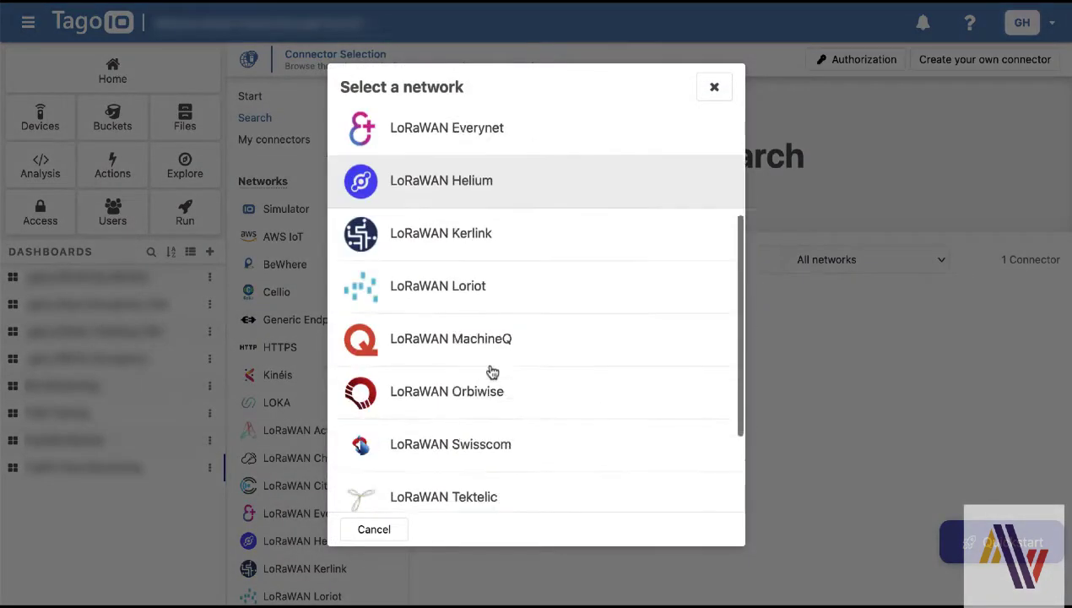
scroll(492, 373, down, 2)
click(482, 435)
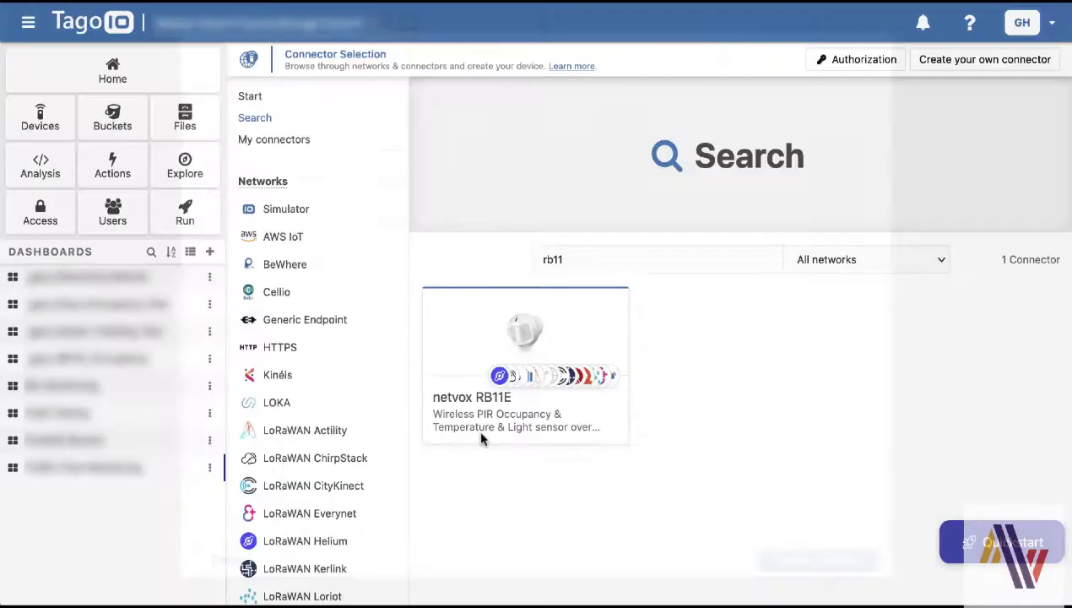
Name the device mwc-netvox-rb11e-001, paste its Device EUI, and create it.
drag(497, 278, 422, 276)
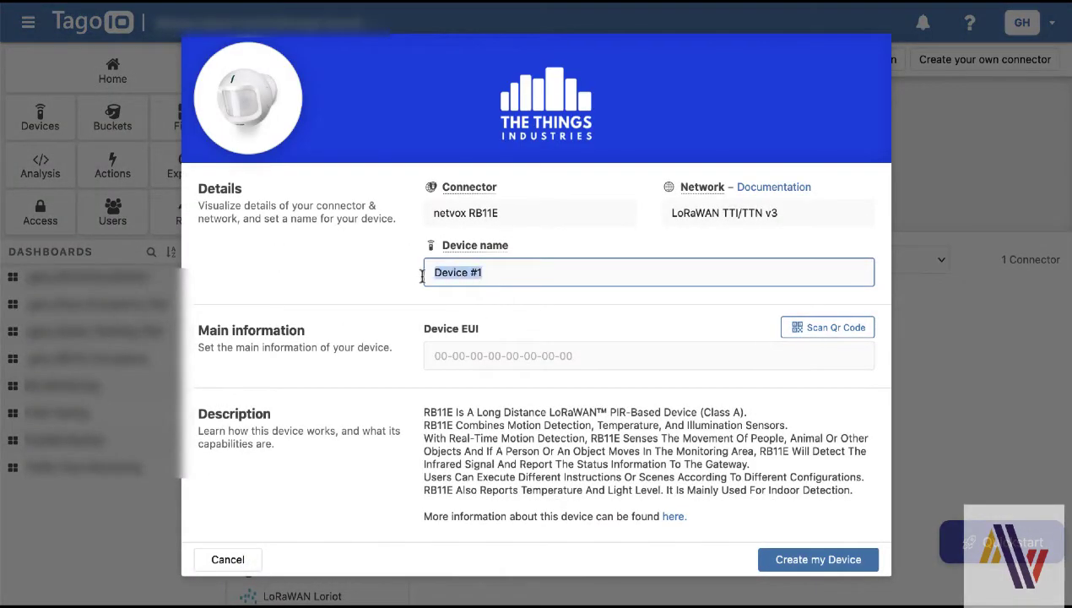
text(mwc-netvox-rb11e-001)
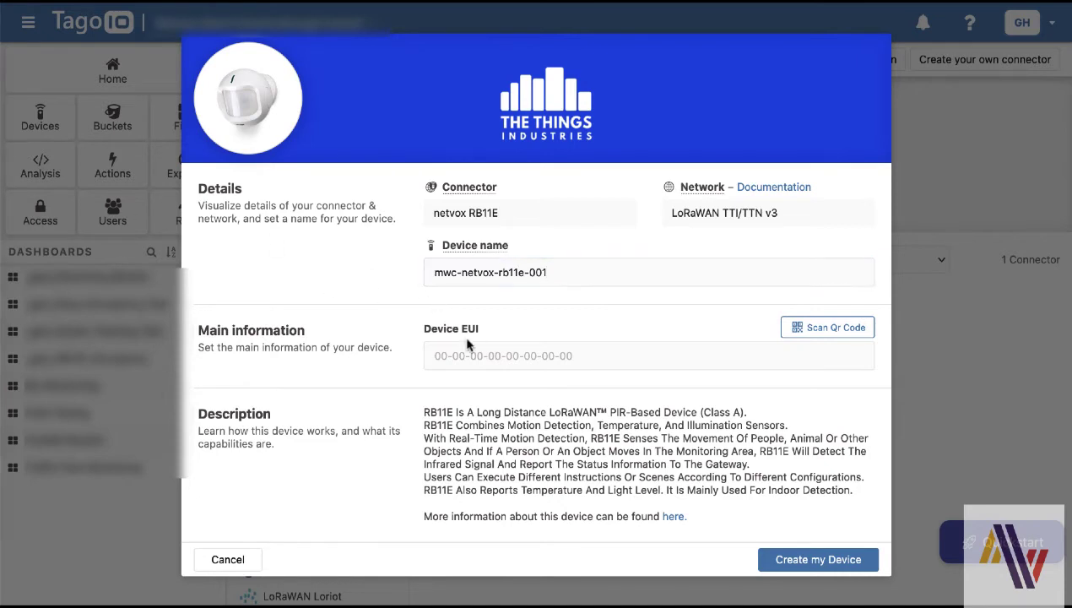
click(429, 356)
key(ctrl+v)
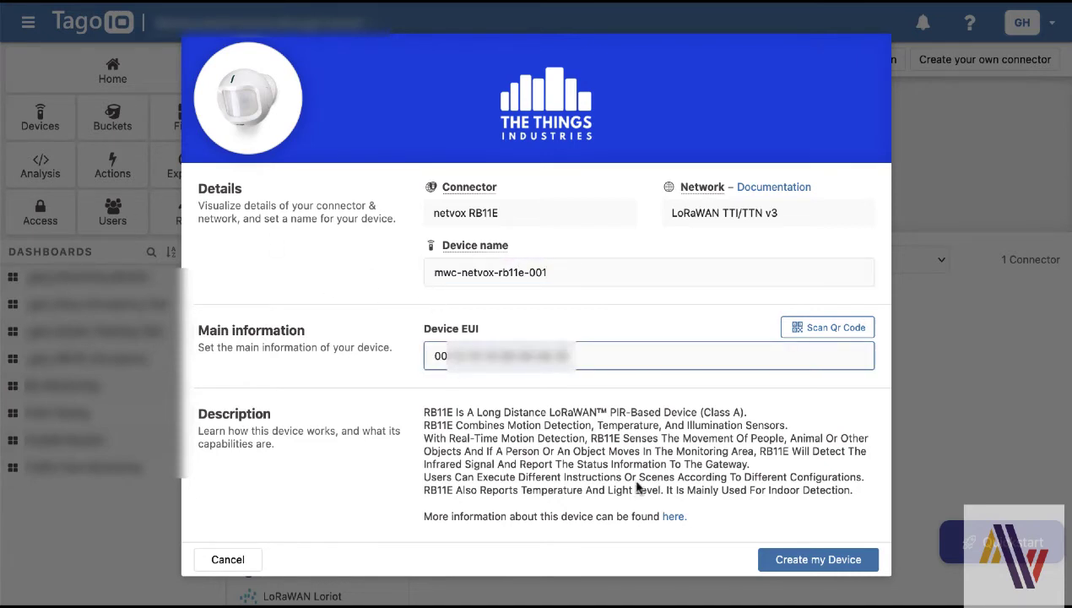
click(812, 566)
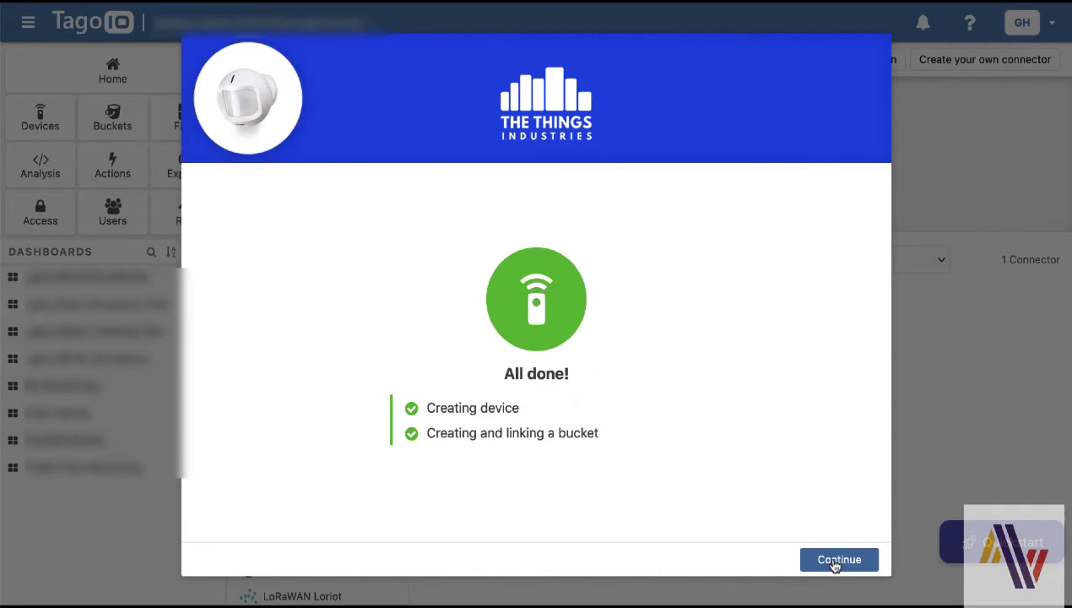
Generate and copy a service authorization named mwc-room-occupancy, then finish the device wizard.
click(833, 561)
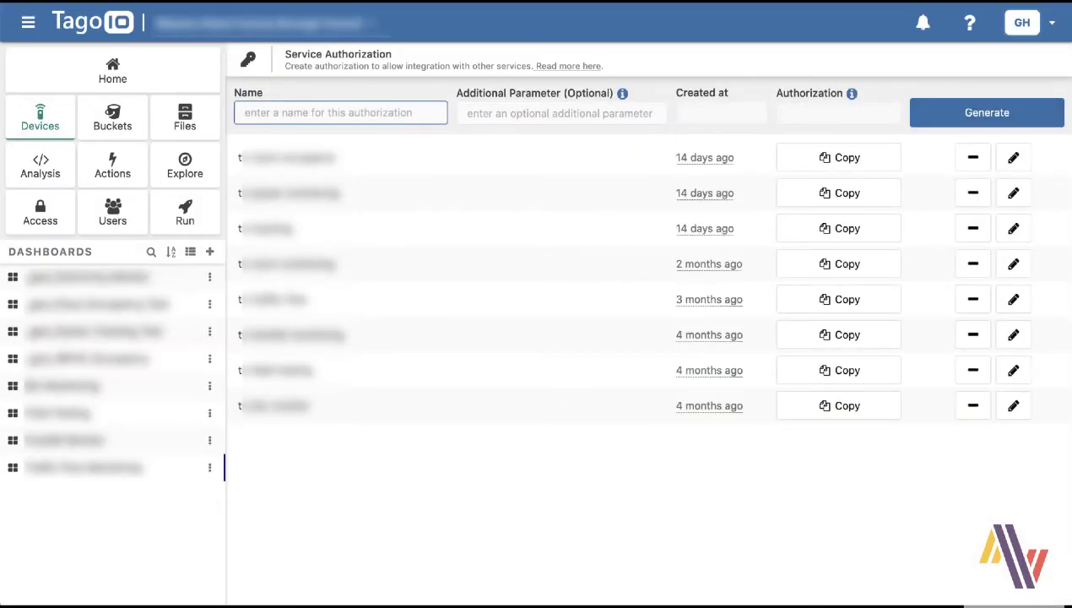
text(mwc-room-occupancy)
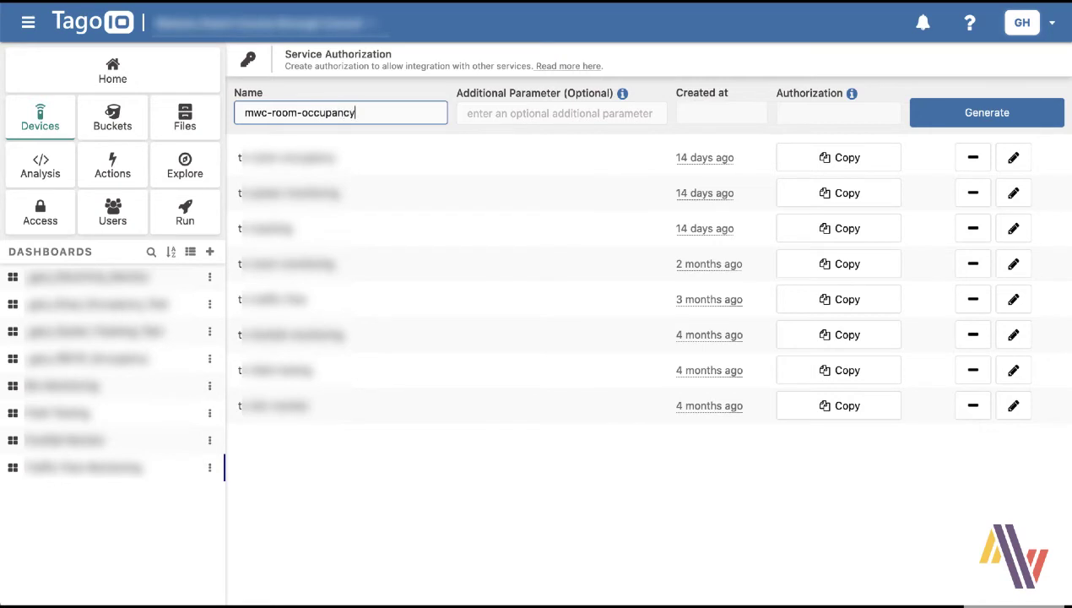
click(986, 116)
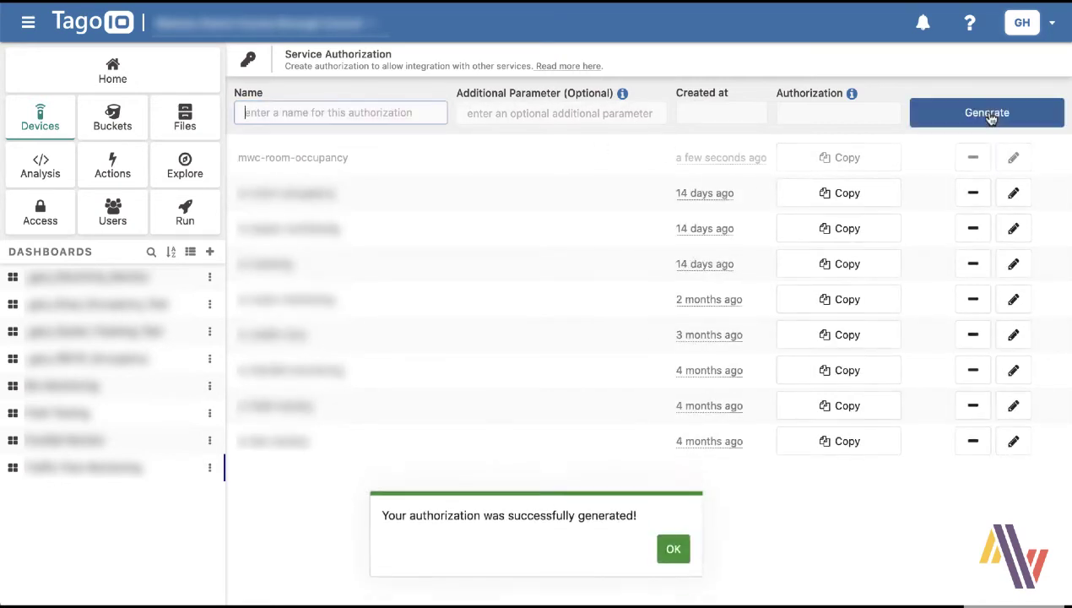
click(845, 163)
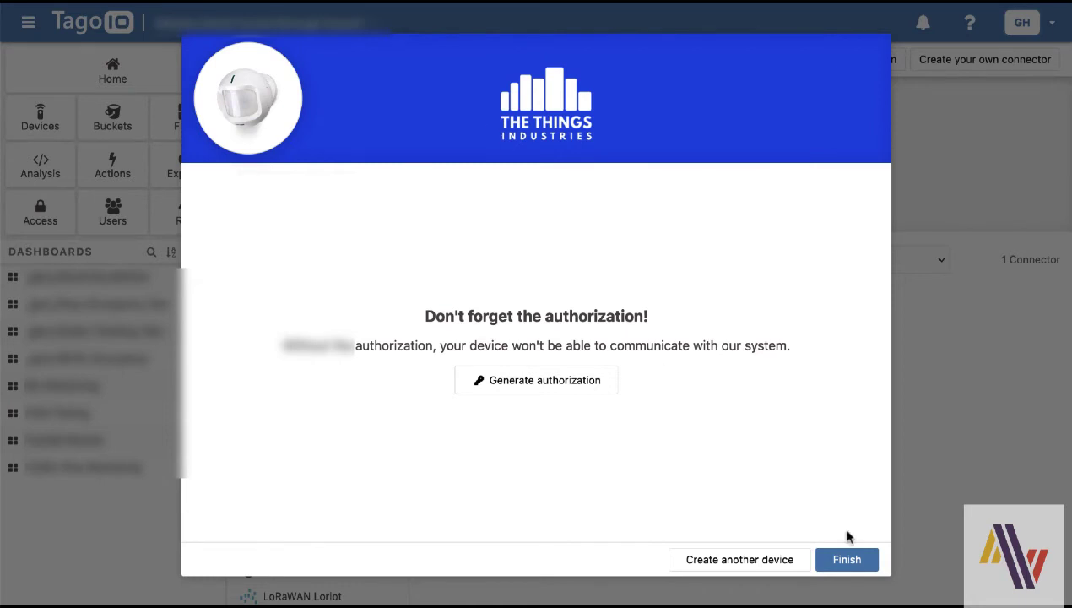
click(846, 559)
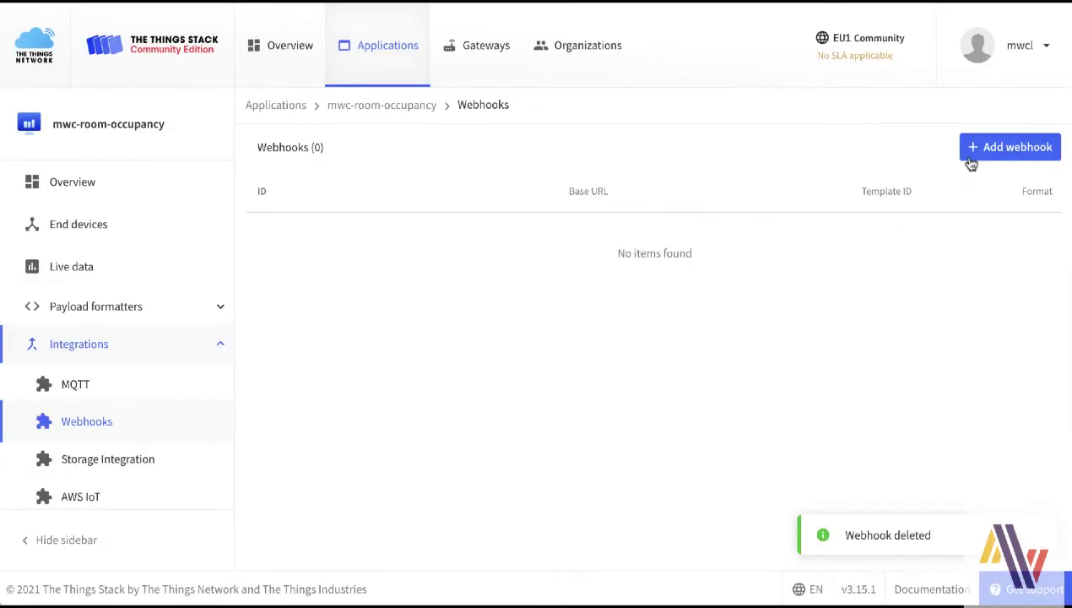
Create a TagoIO-template webhook with ID mwc-room-occupancy and the copied authorization.
click(983, 150)
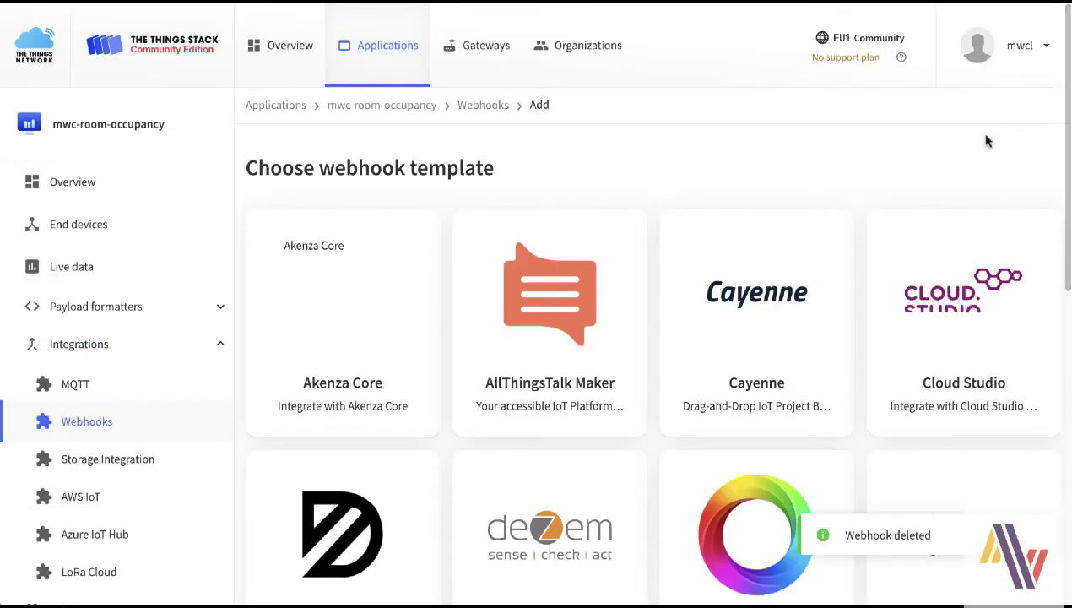
scroll(507, 347, down, 5)
click(549, 336)
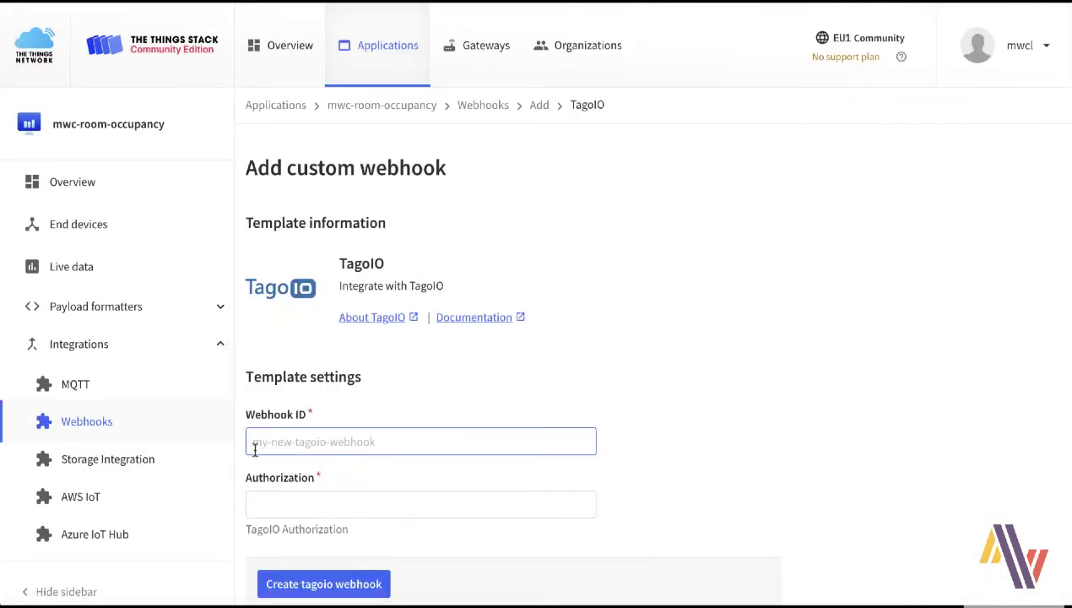
text(m)
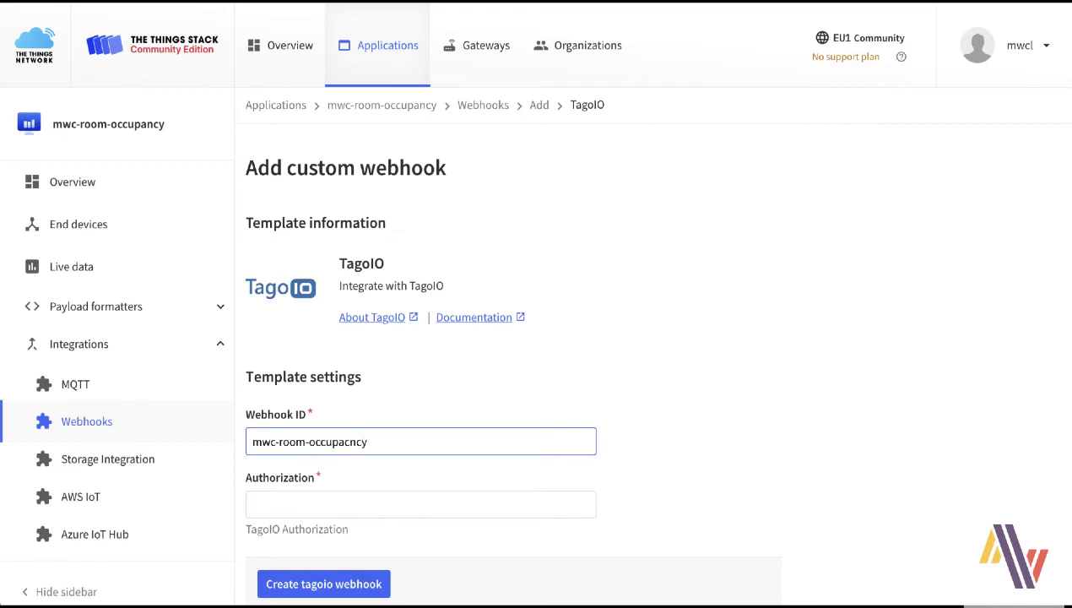
text(wc-room-occupanc)
key(BackSpace)
text(ncy)
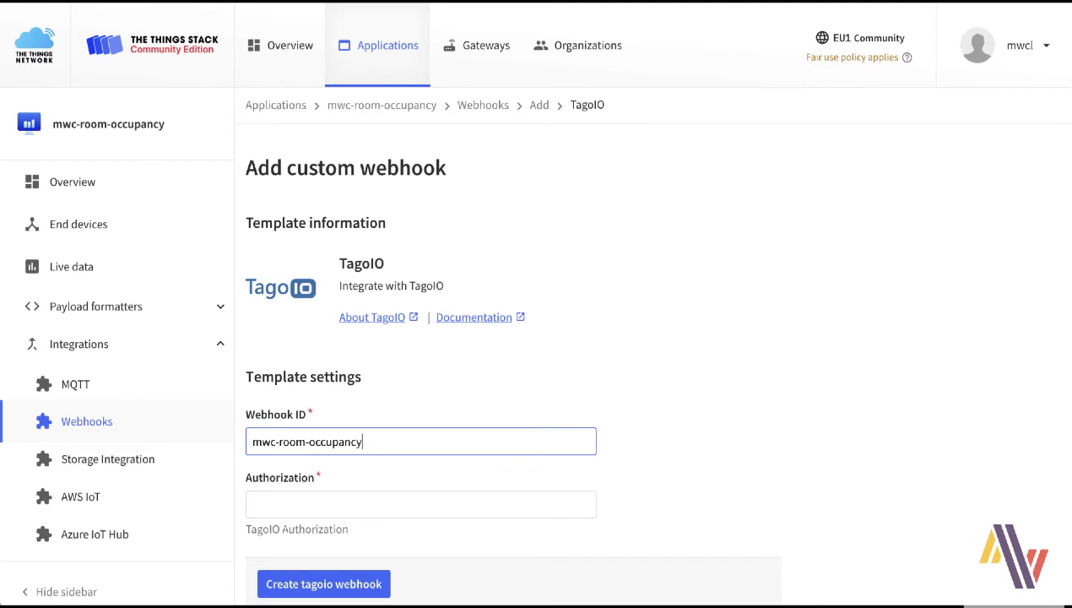
click(421, 504)
key(ctrl+v)
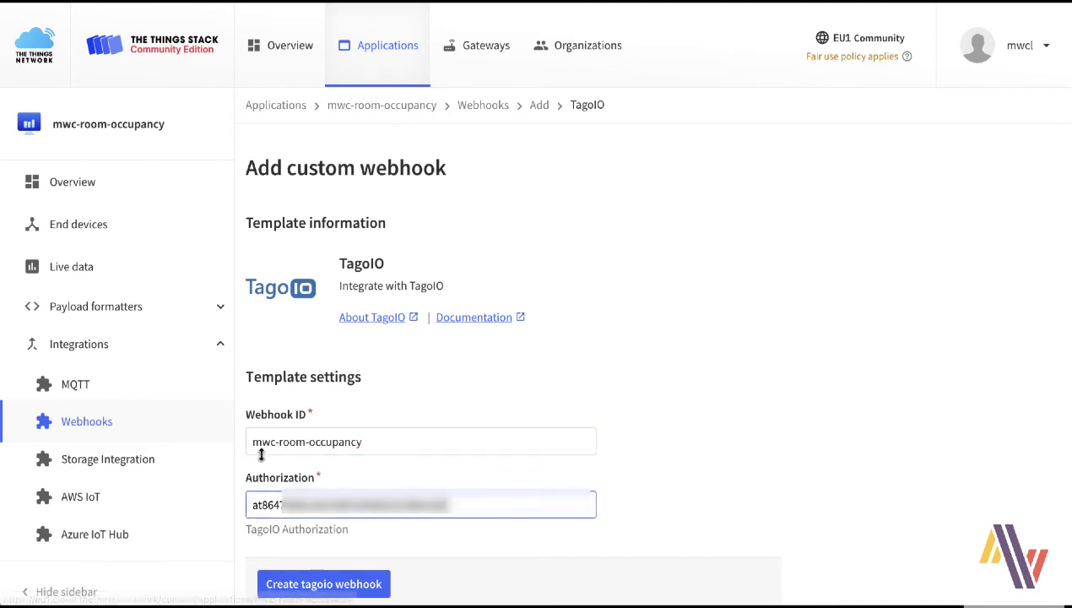
click(330, 586)
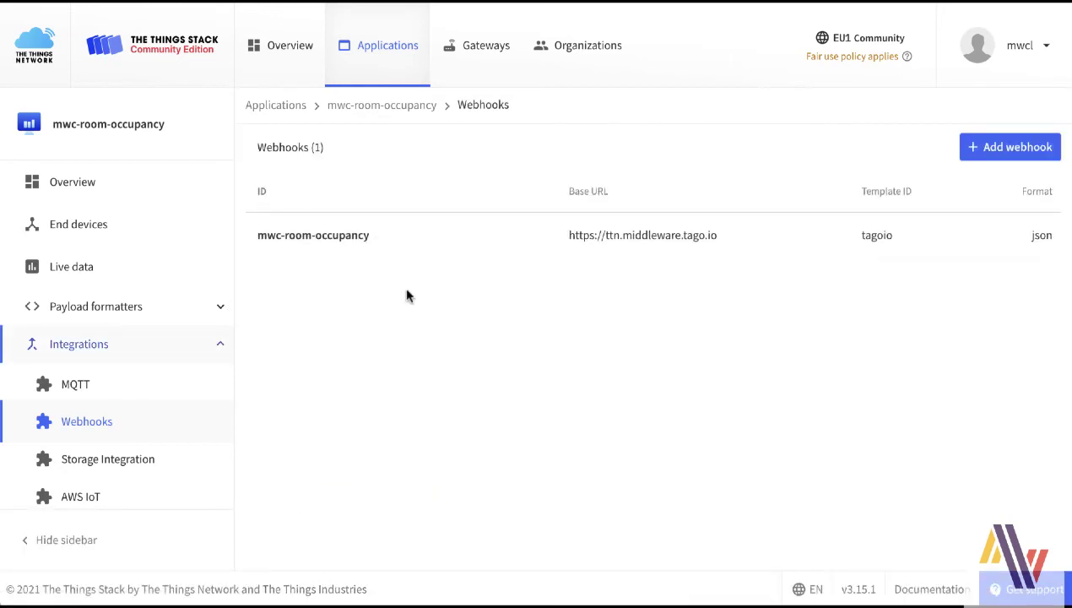
Show the live data of end device mwc-netvox-rb11e-001.
click(81, 228)
click(350, 242)
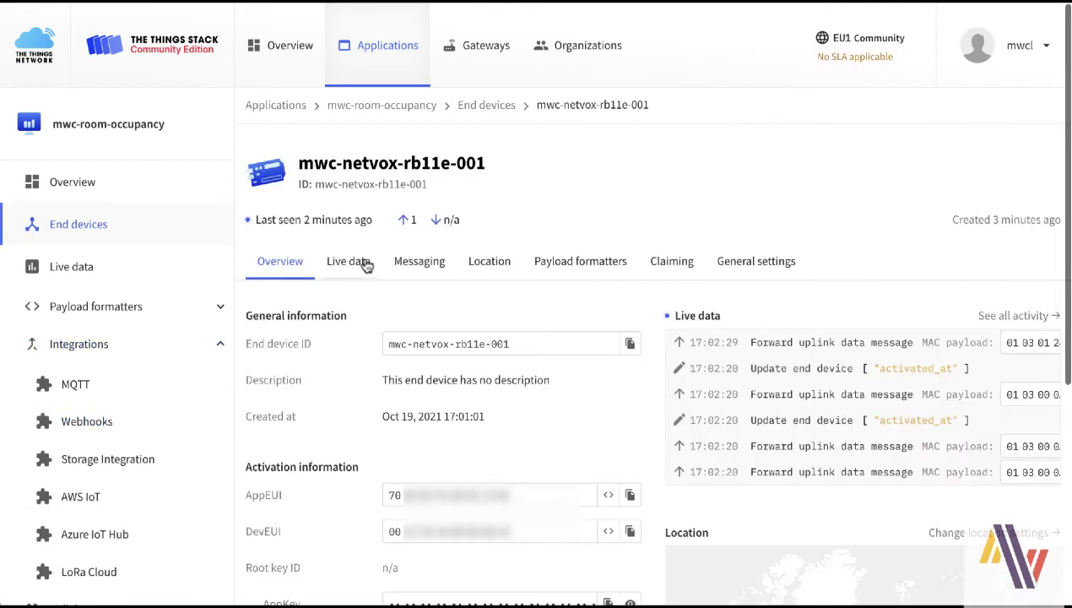
click(348, 264)
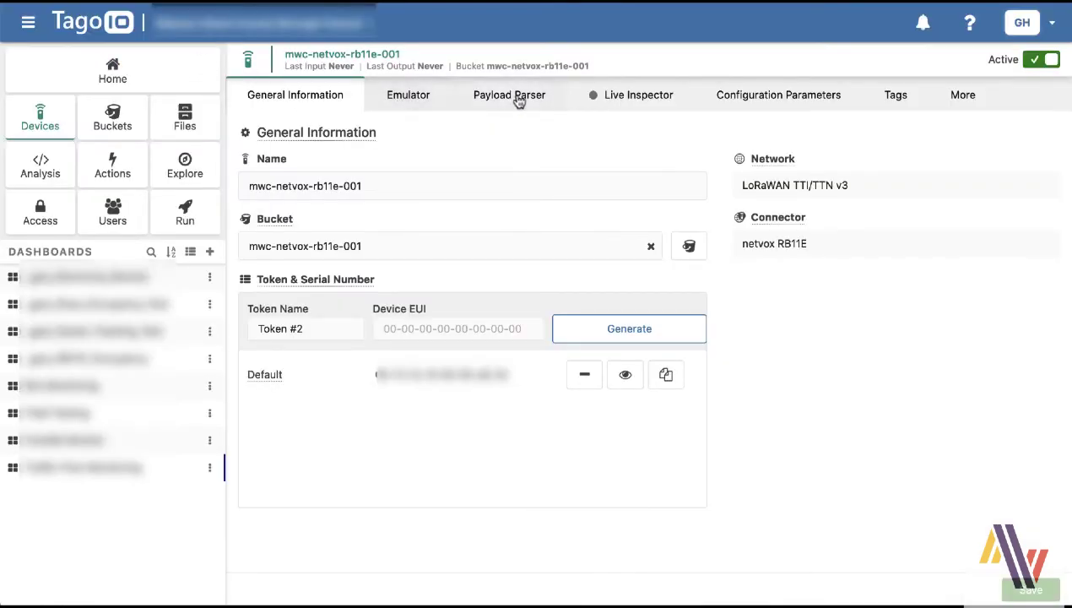
Capture data in the Live Inspector and expand the parser output: battery 3.6 v, 20.82 °C, 246 Lux, Occupy.
click(617, 100)
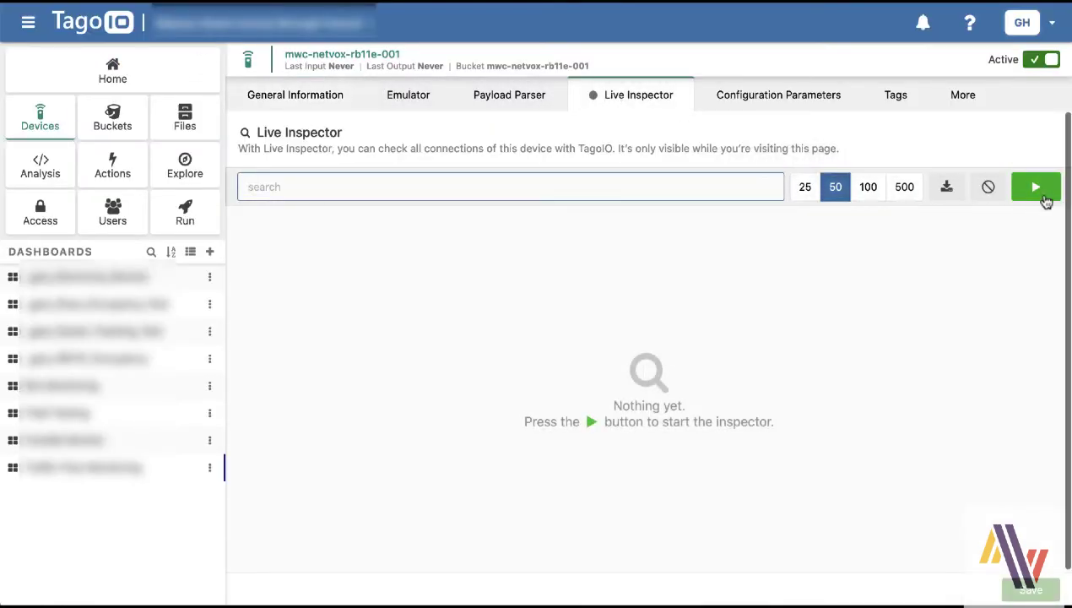
click(1038, 191)
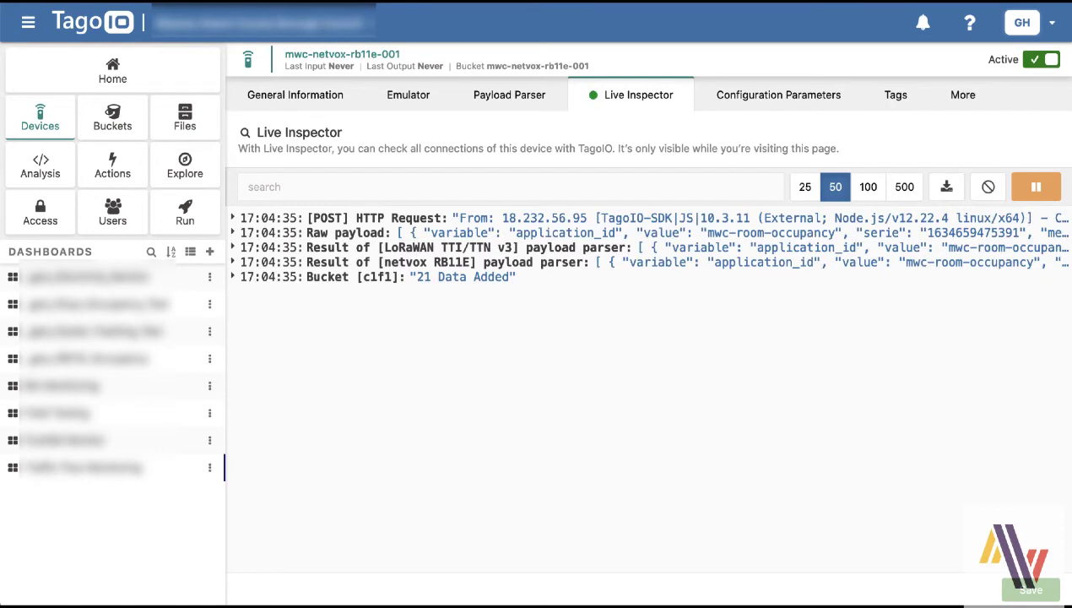
click(233, 263)
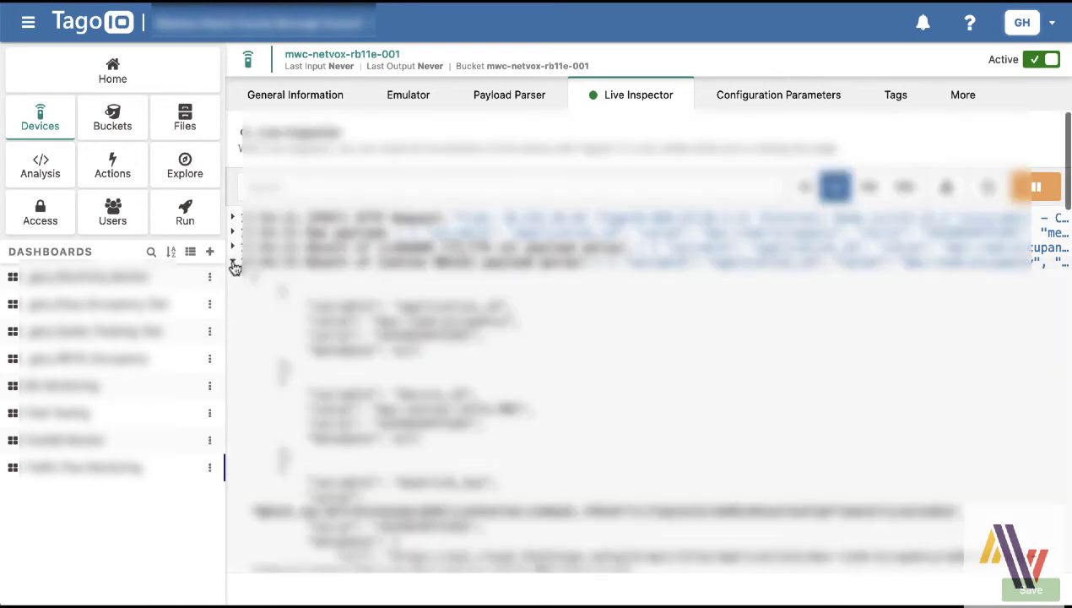
scroll(301, 350, down, 5)
scroll(302, 349, down, 10)
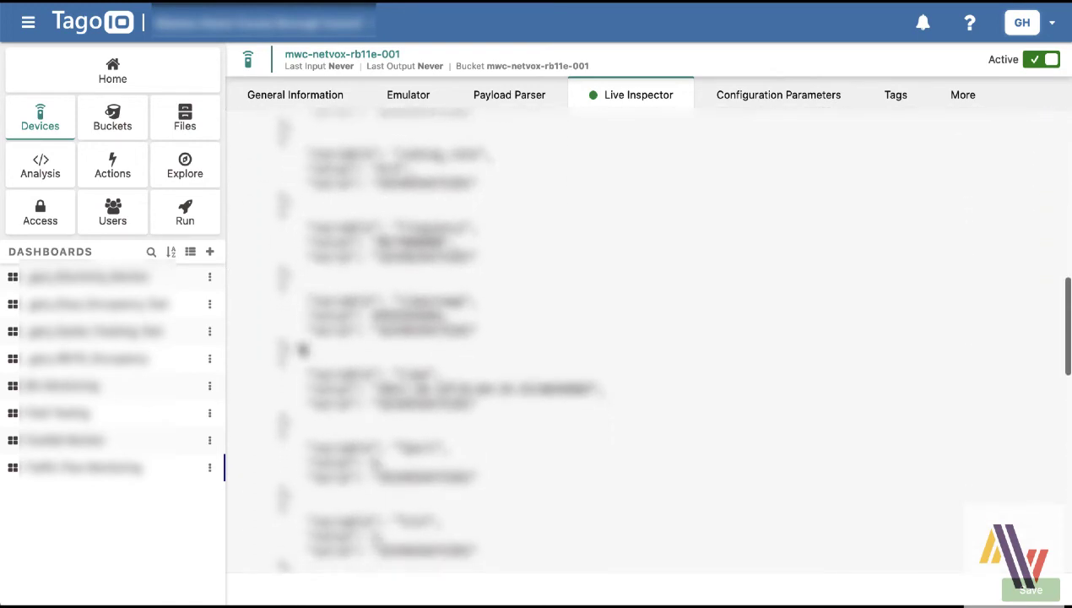
scroll(301, 350, down, 5)
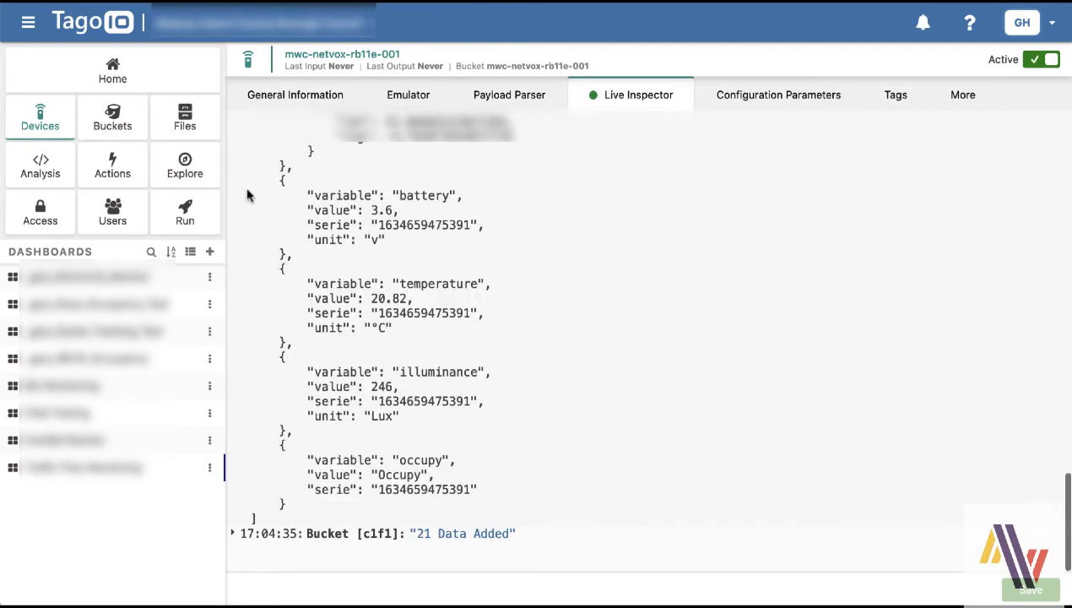
drag(243, 214, 449, 509)
scroll(450, 510, up, 1)
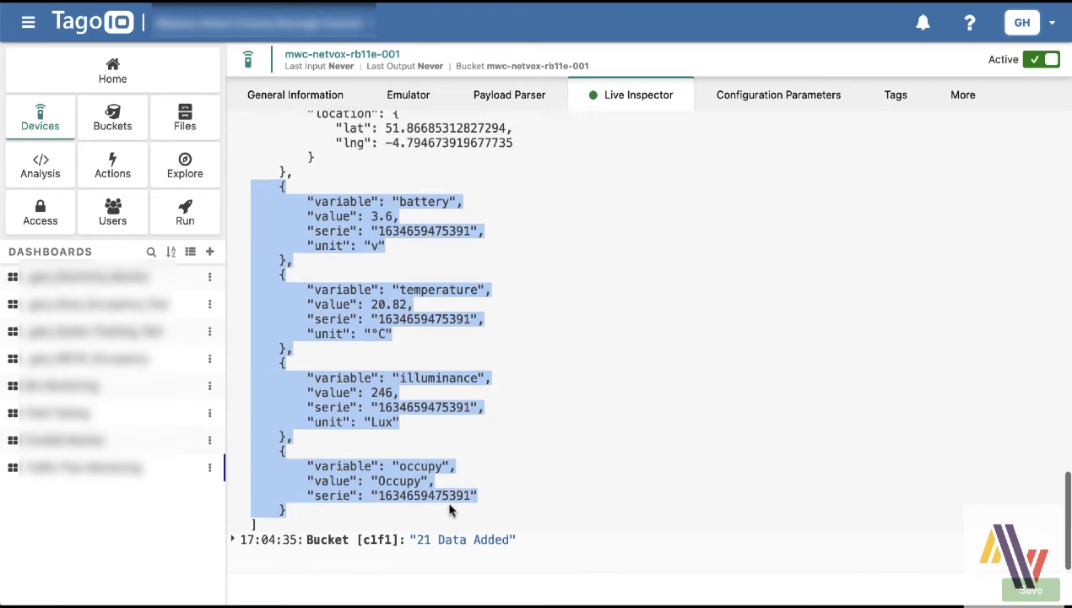
Open the sensor's empty dashboard and add a Display widget.
click(114, 361)
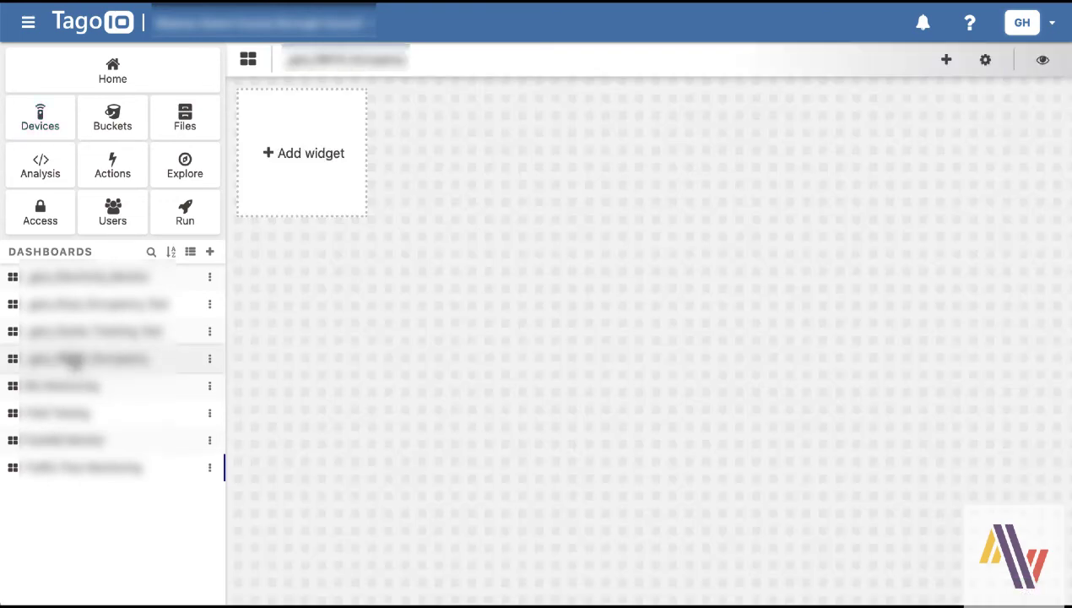
click(287, 168)
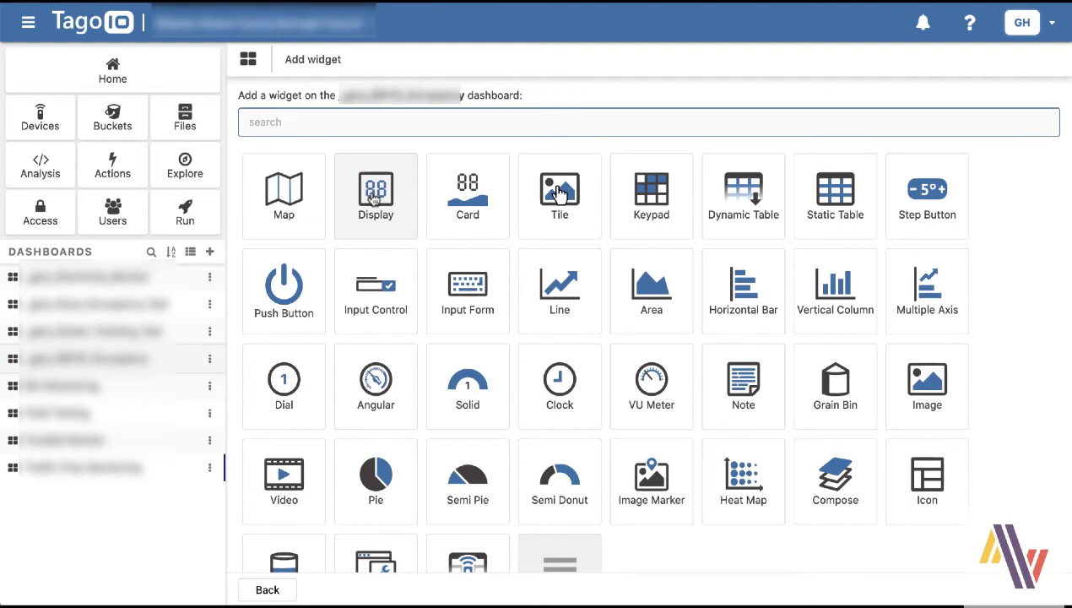
click(373, 196)
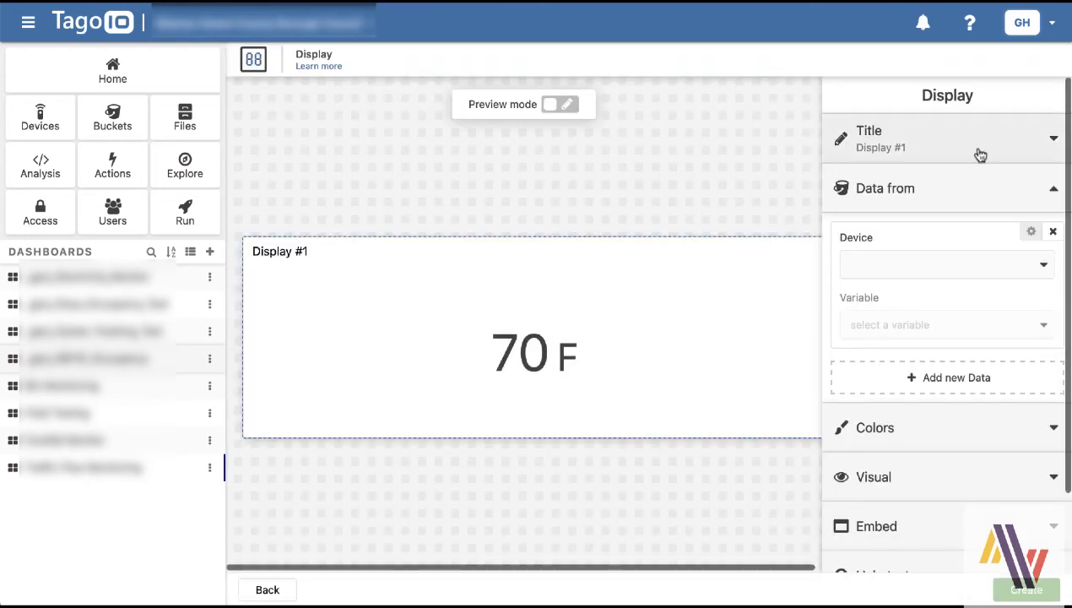
scroll(937, 143, down, 1)
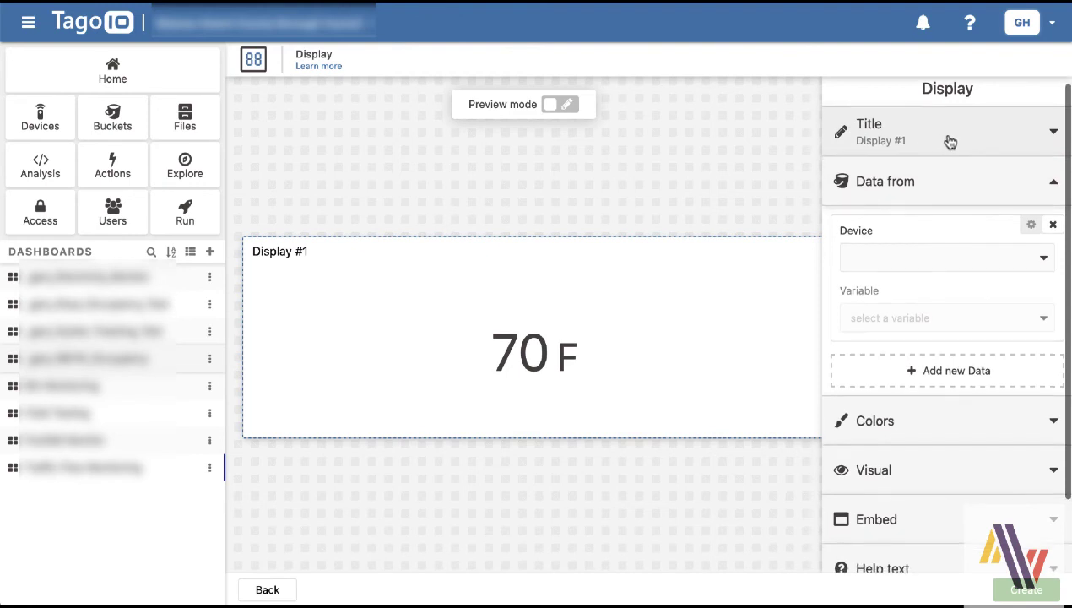
Change the widget title from Display #1 to Office 1.
click(951, 142)
drag(912, 199, 773, 196)
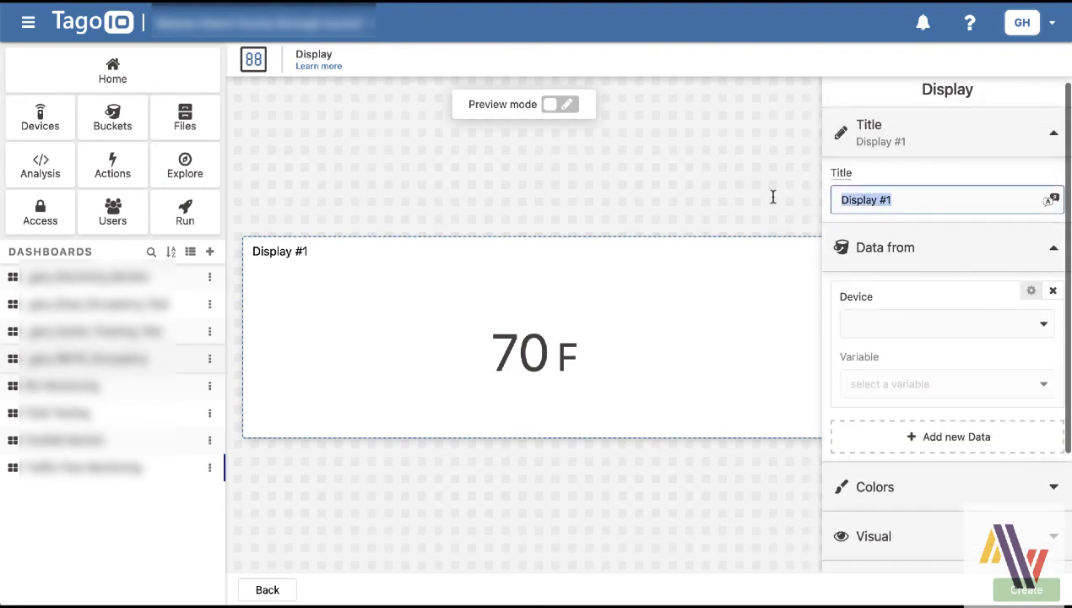
text(Office 01)
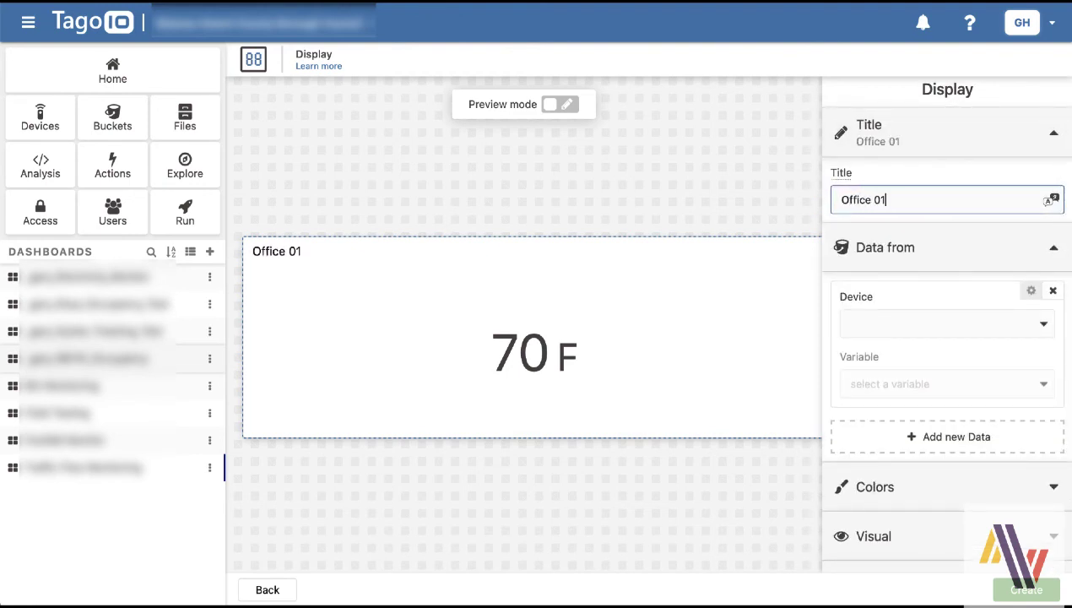
key(BackSpace)
key(BackSpace)
text(1)
Add occupy and temperature from mwc-netvox-rb11e-001 as the widget's first two data entries.
click(907, 325)
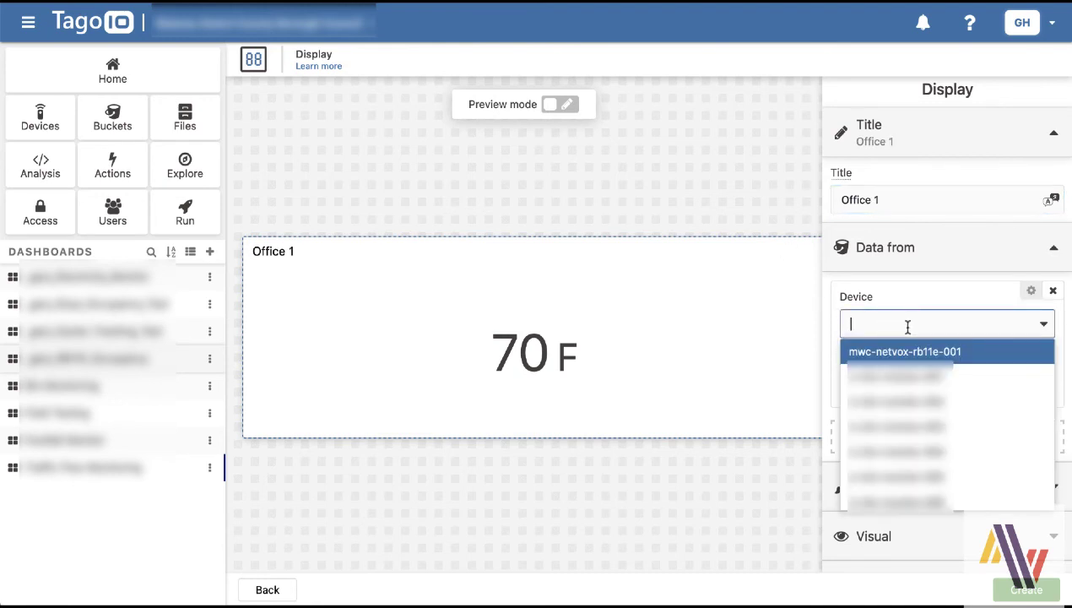
click(910, 352)
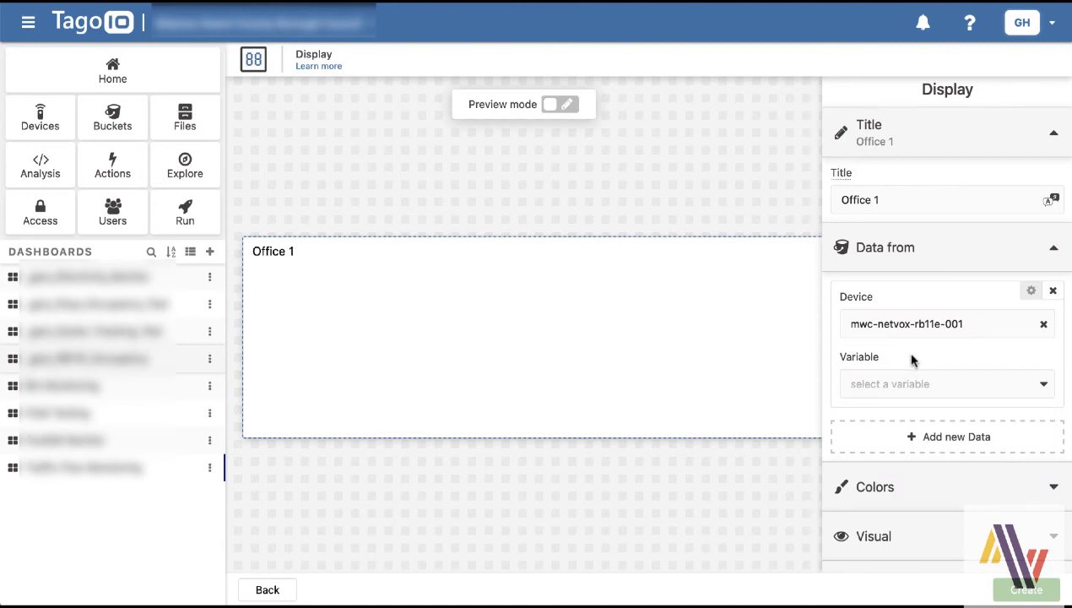
click(892, 384)
scroll(886, 460, down, 5)
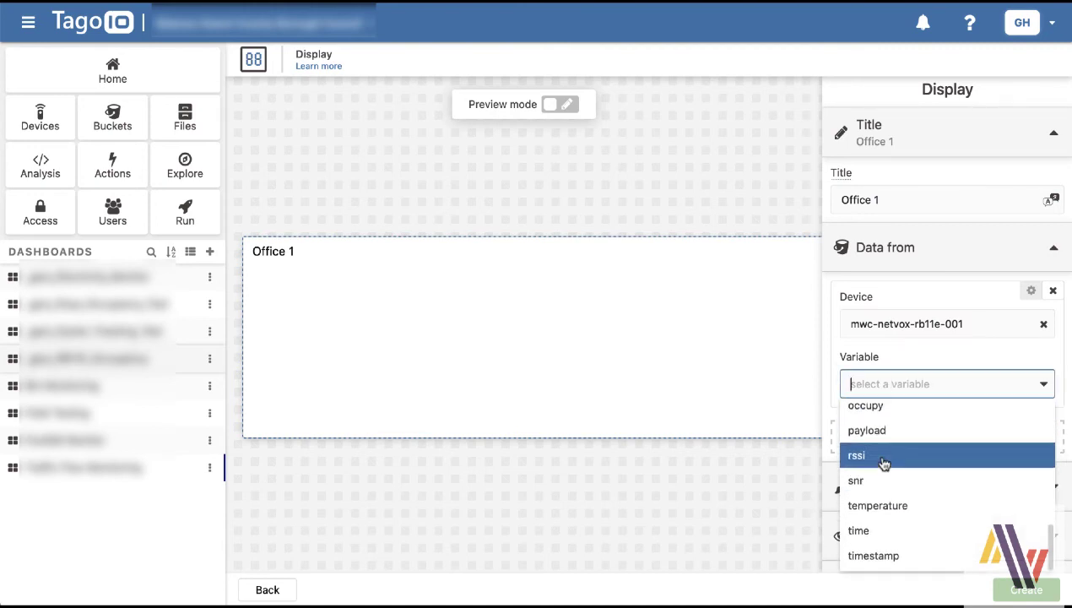
scroll(878, 459, up, 3)
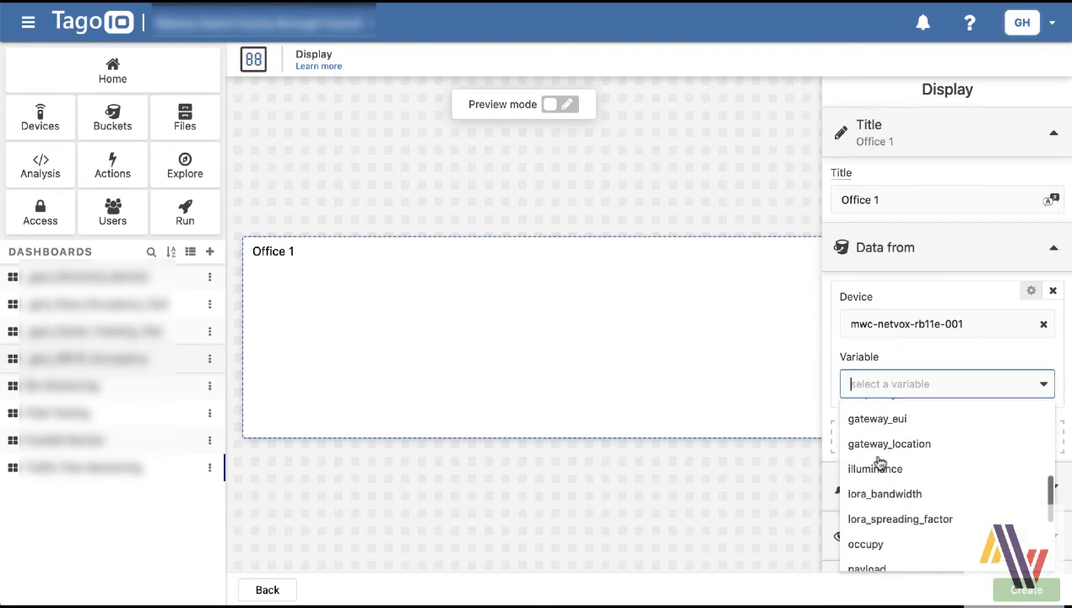
click(877, 549)
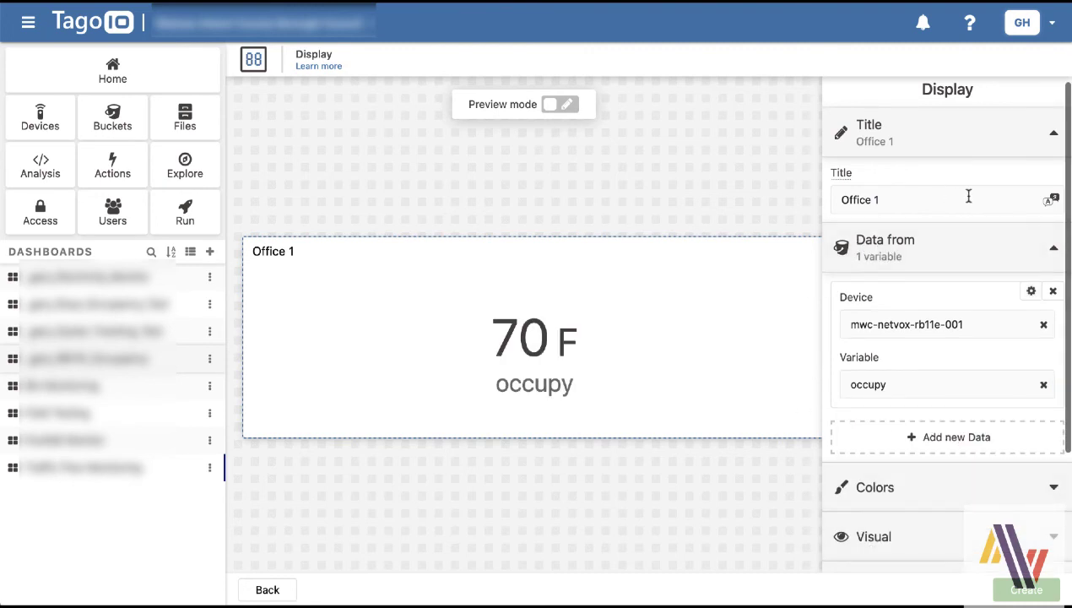
click(941, 441)
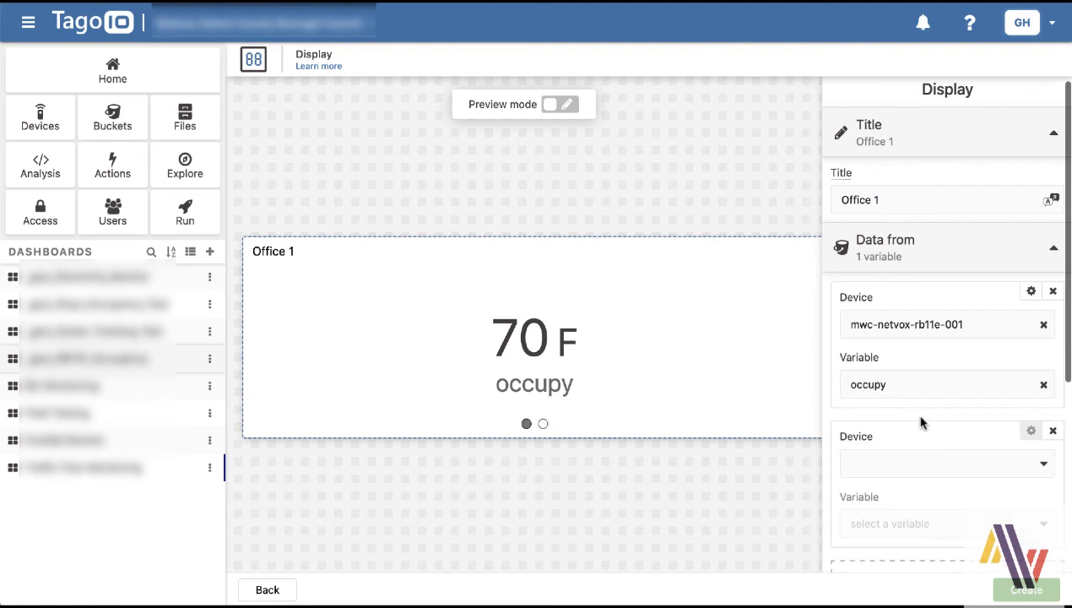
click(886, 492)
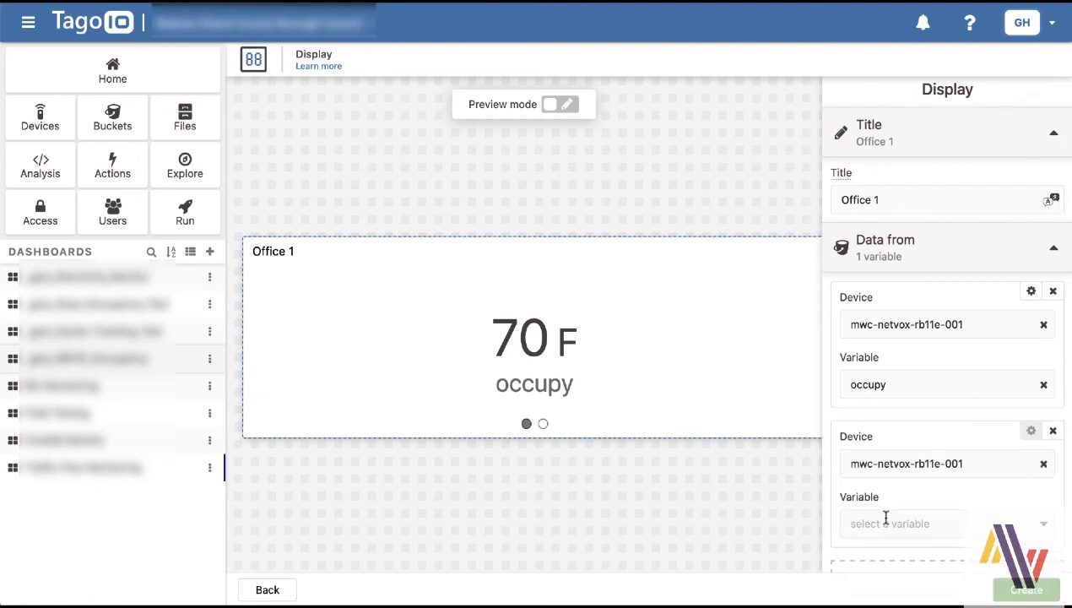
click(885, 522)
scroll(883, 481, down, 5)
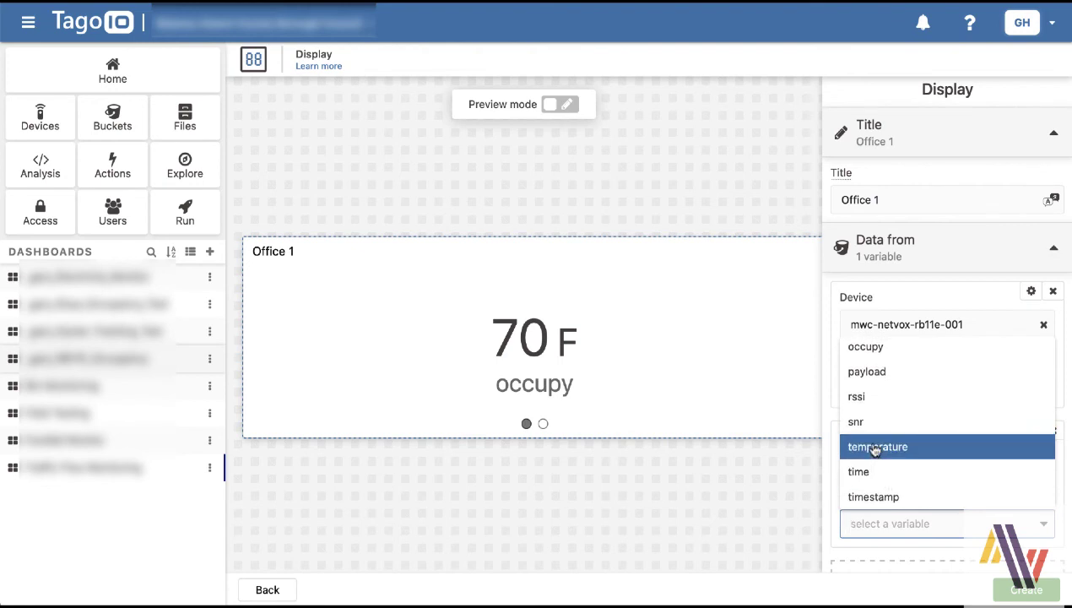
click(876, 449)
scroll(878, 473, down, 4)
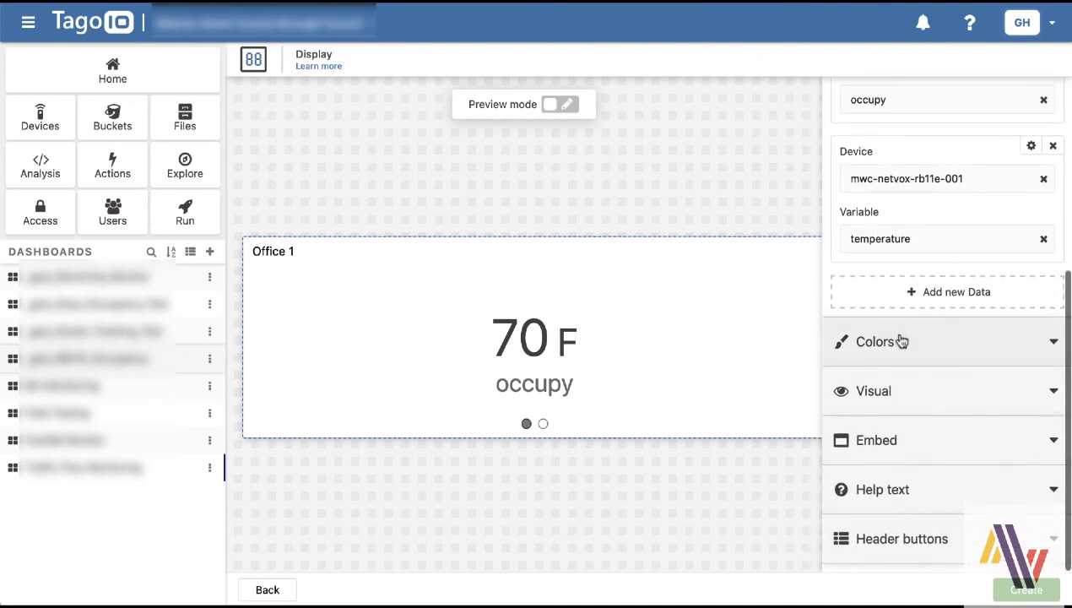
Add illuminance and battery from mwc-netvox-rb11e-001 as the third and fourth data entries.
click(945, 292)
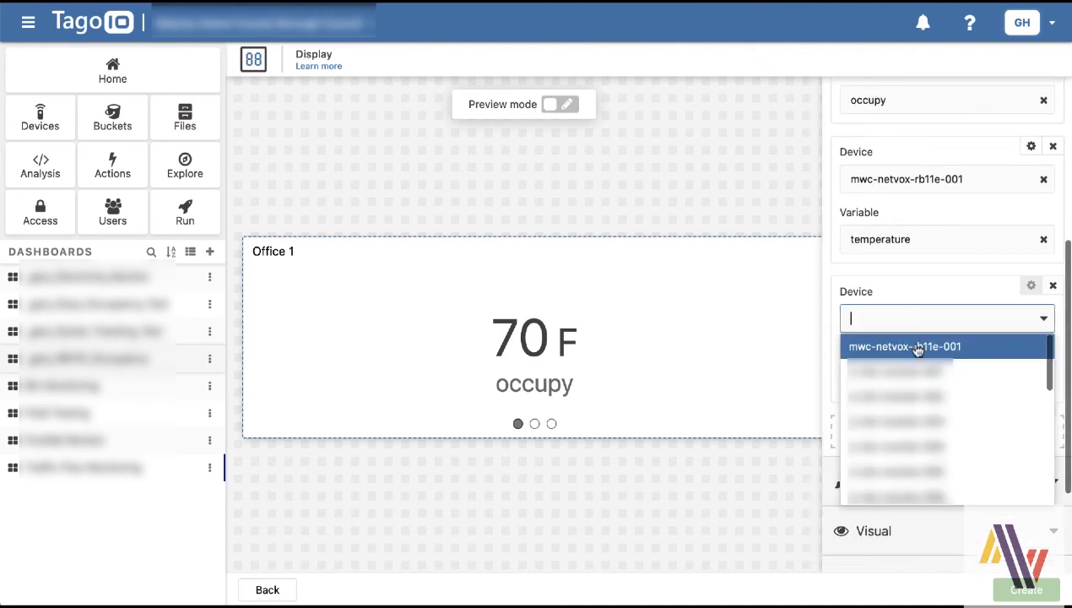
click(920, 346)
click(900, 382)
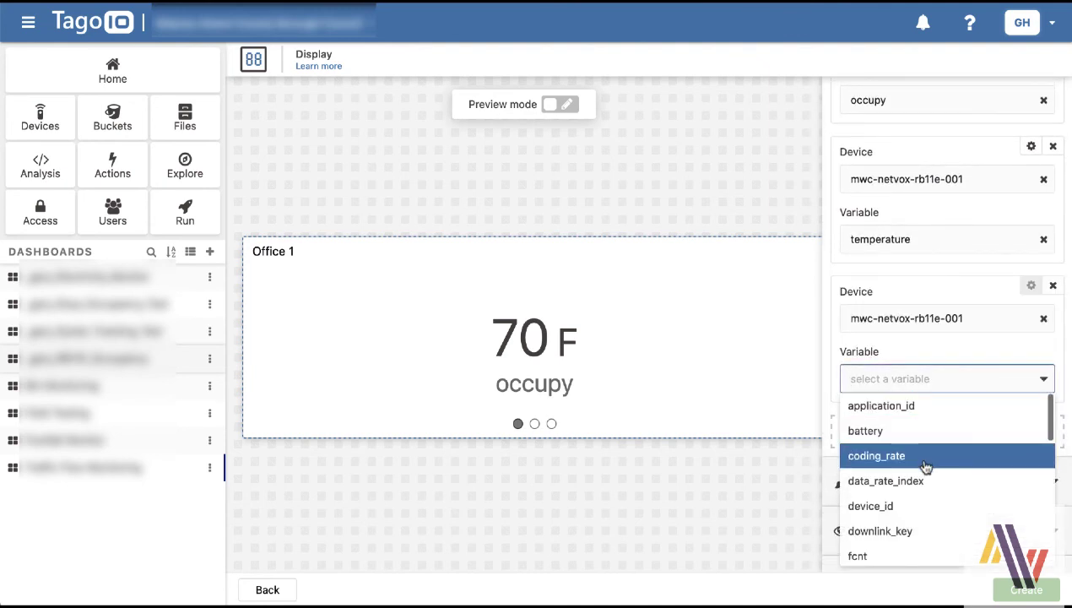
scroll(924, 467, down, 3)
scroll(923, 466, up, 3)
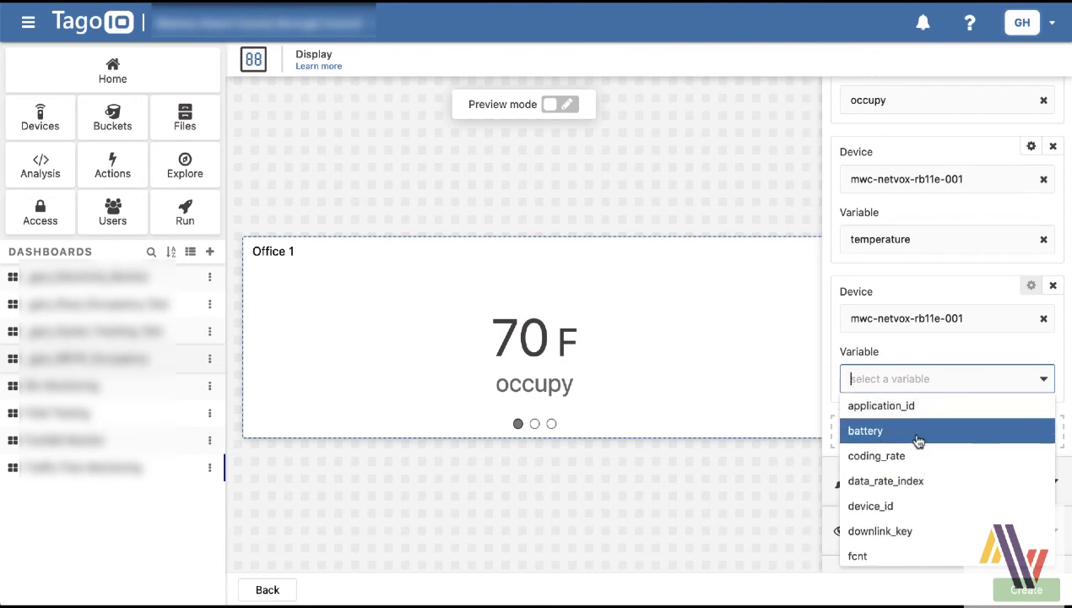
scroll(917, 439, down, 5)
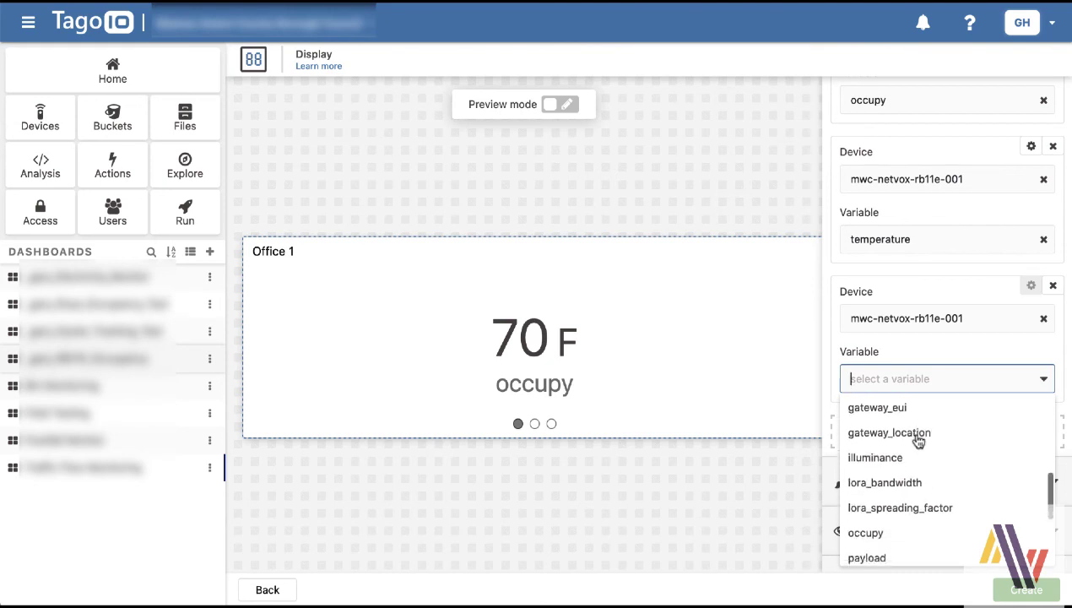
click(901, 433)
click(928, 435)
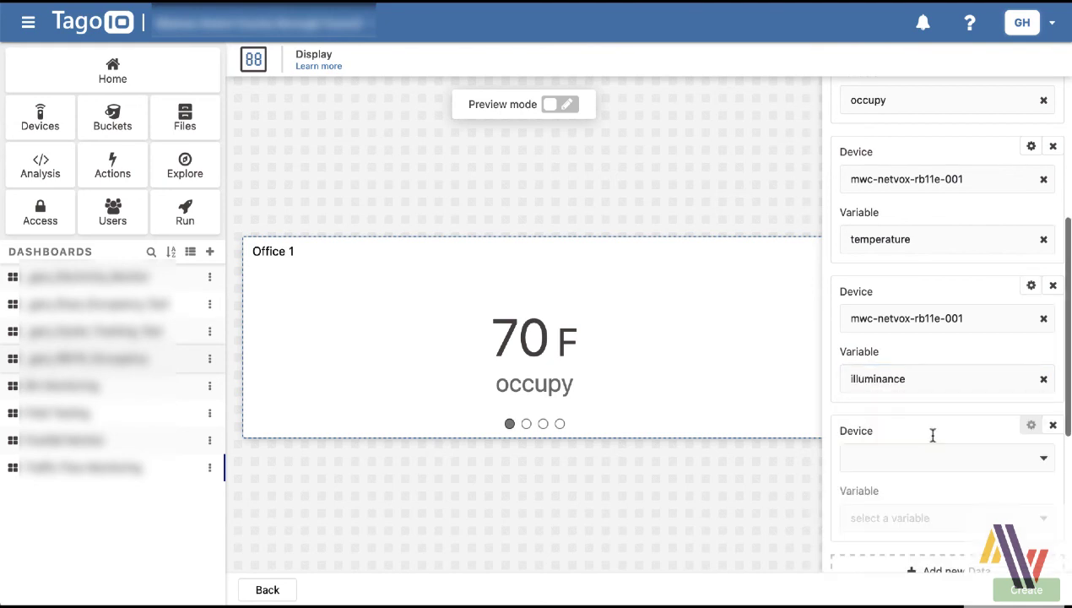
click(902, 483)
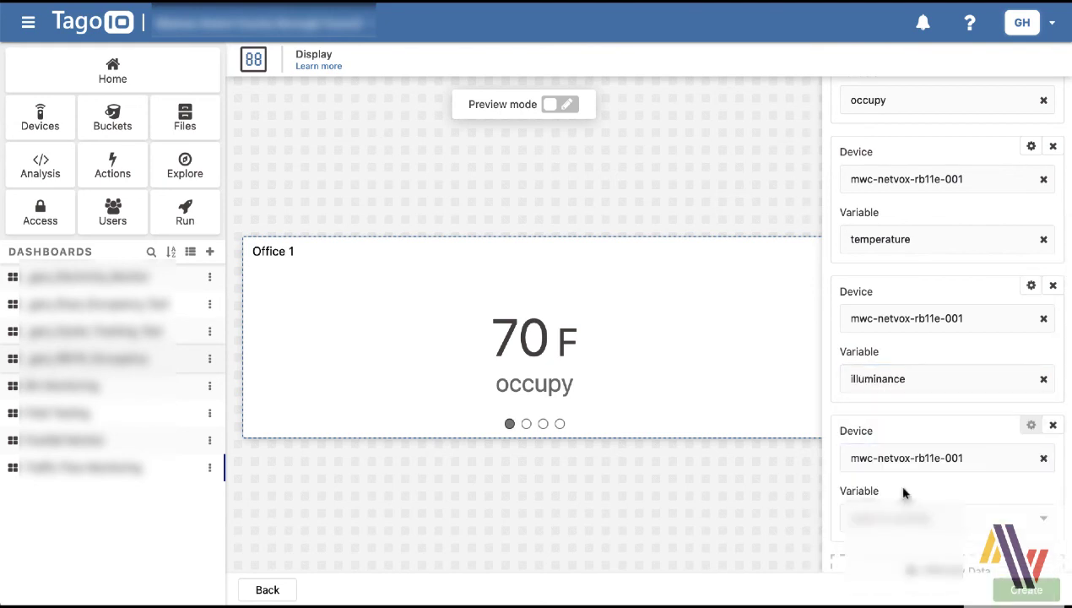
click(911, 518)
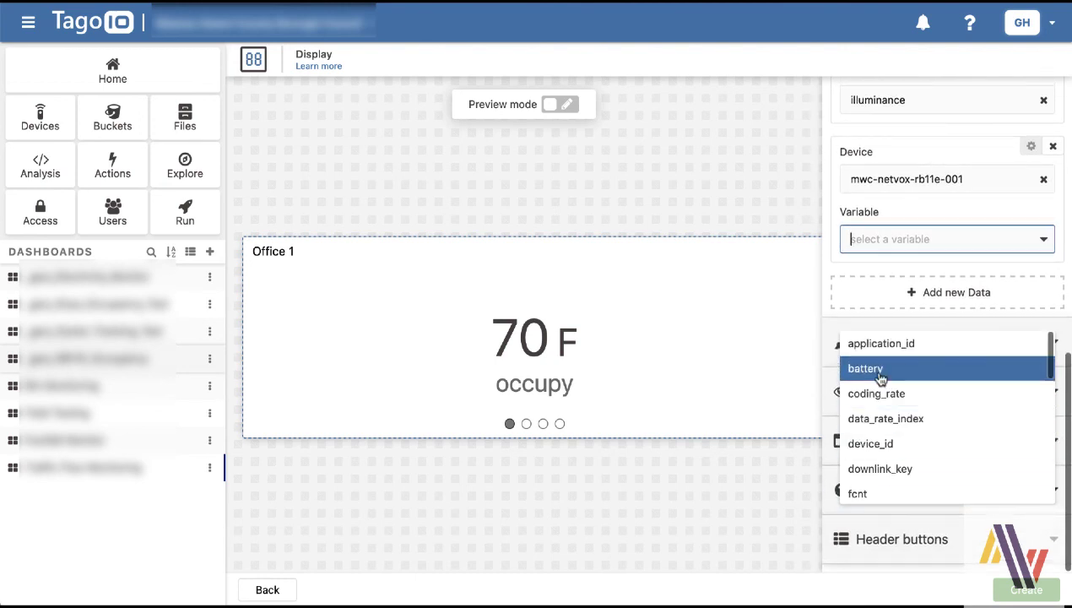
click(878, 377)
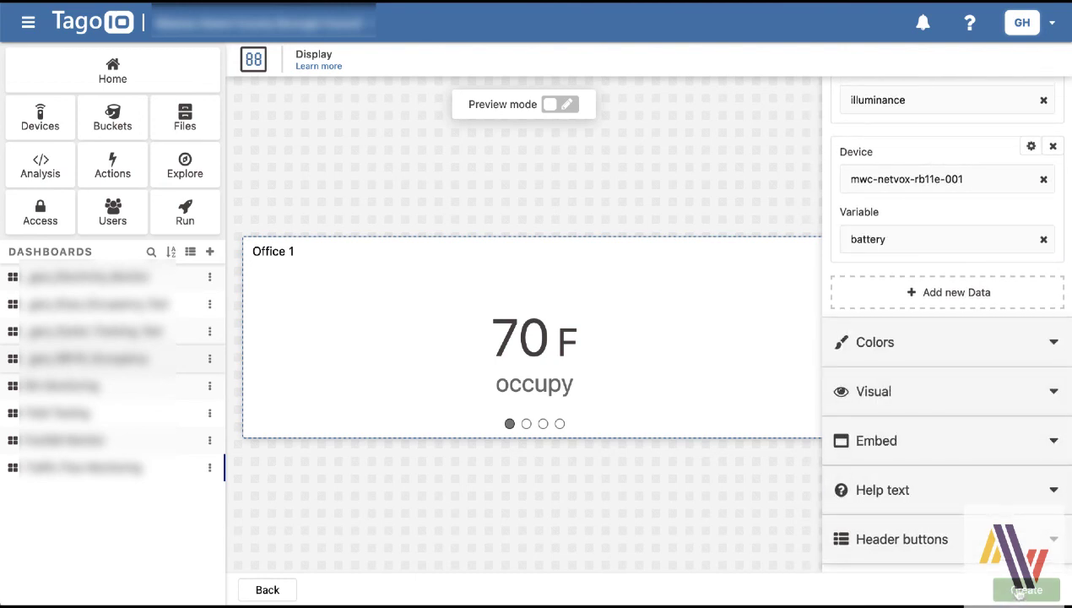
Create the Office 1 widget, widen its card, and step through temperature, illuminance and battery readings.
click(1023, 590)
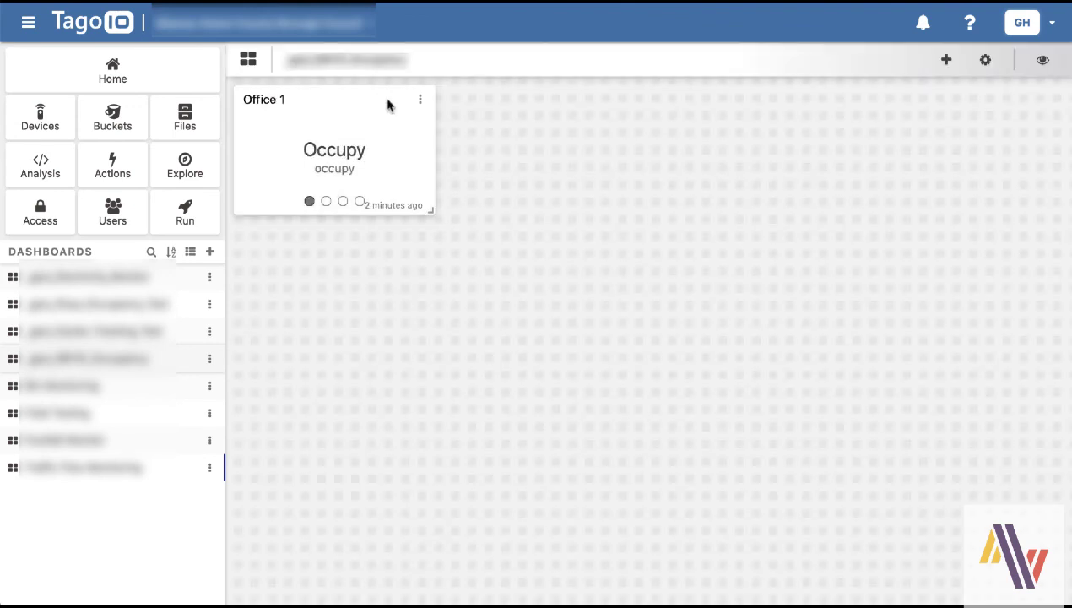
drag(612, 241, 680, 241)
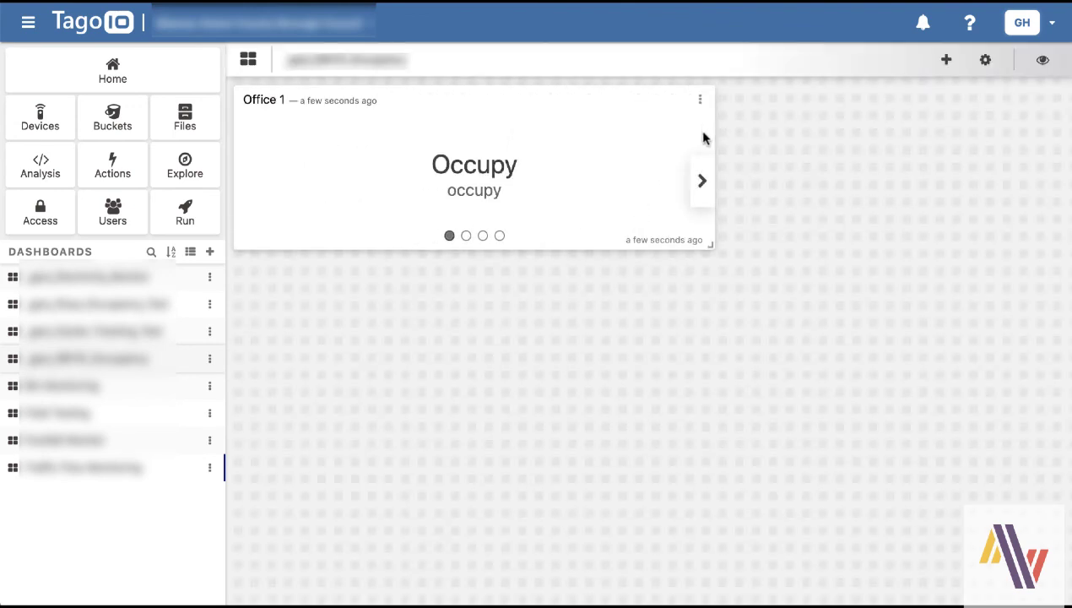
click(701, 181)
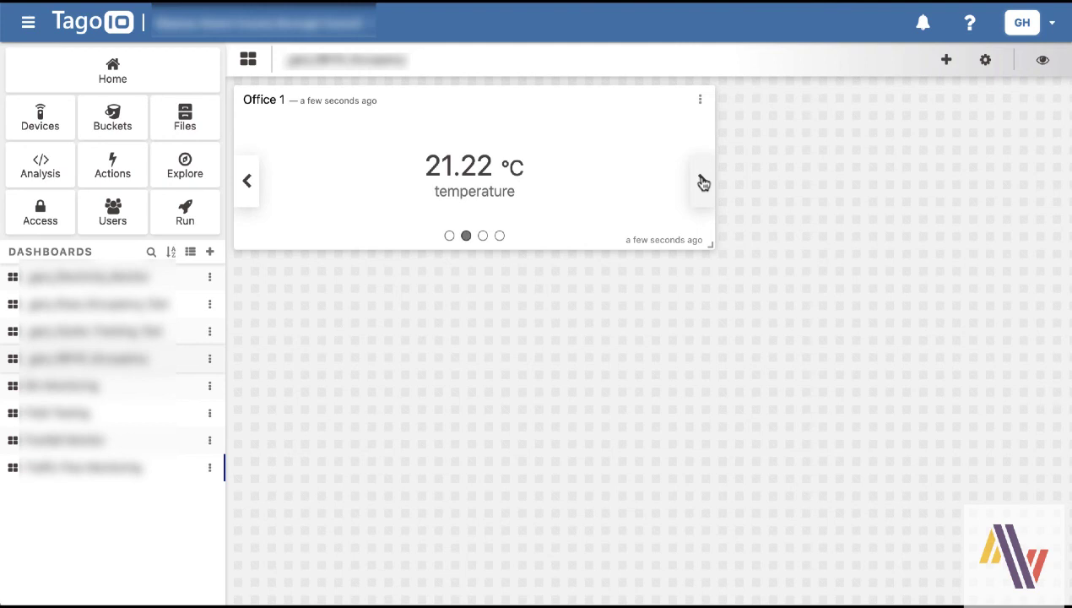
click(701, 180)
click(701, 180)
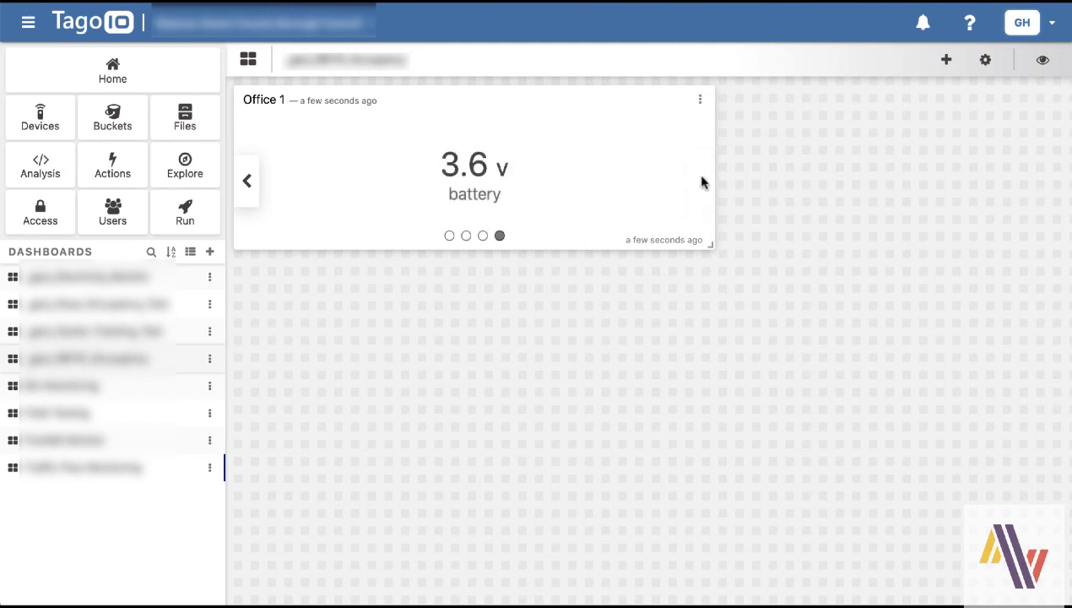
click(249, 184)
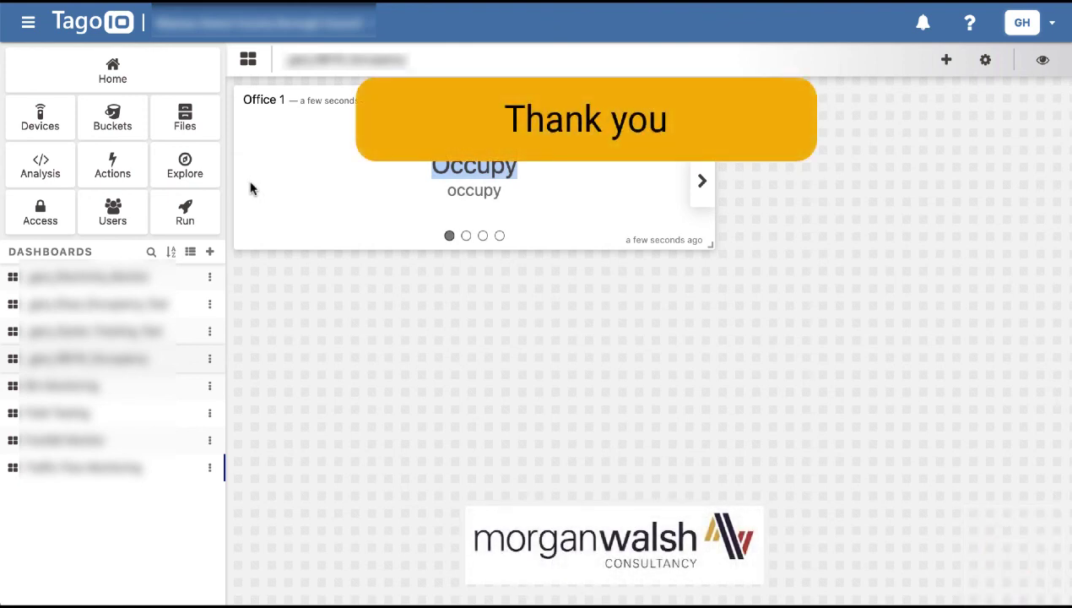